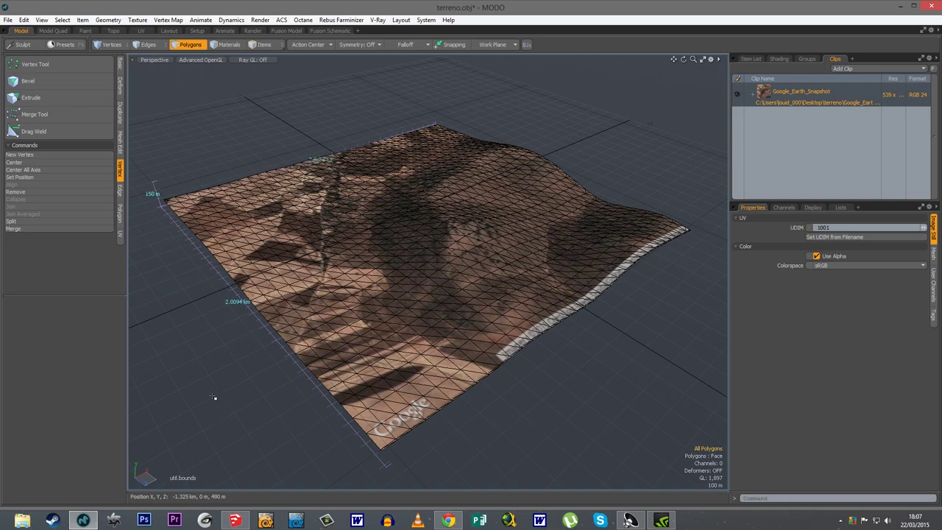
Orbit and zoom around the satellite-textured hilly terrain mesh to inspect it from several sides.
mouse_move(213, 397)
alt+mouse_down()
mouse_move(333, 365)
mouse_move(368, 431)
alt+mouse_up()
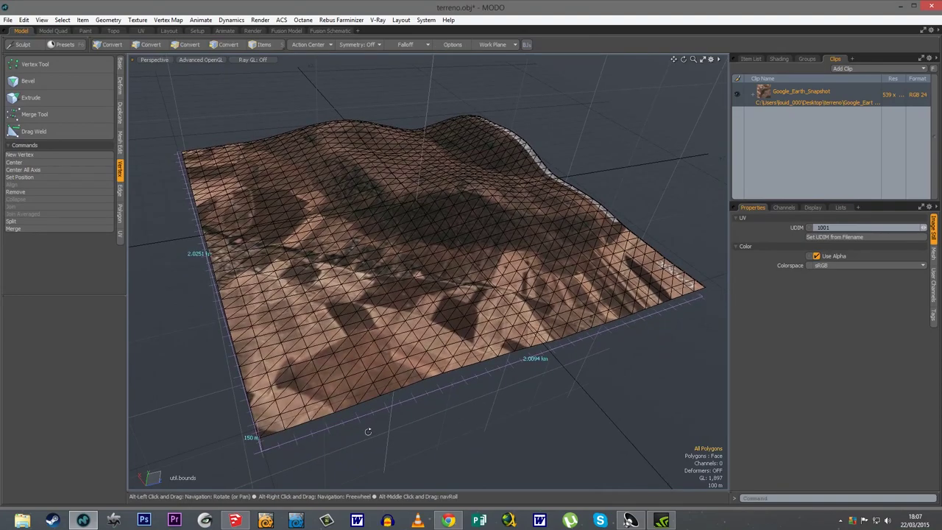
mouse_move(368, 431)
alt+mouse_down()
mouse_move(475, 369)
mouse_move(444, 376)
mouse_move(334, 352)
mouse_move(400, 307)
mouse_move(535, 289)
alt+mouse_up()
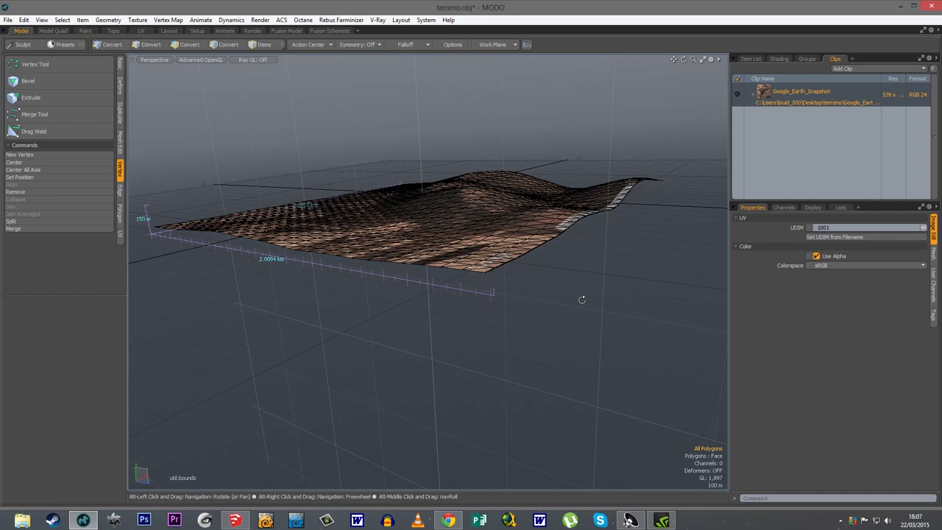
mouse_move(573, 296)
alt+mouse_down()
mouse_move(405, 363)
mouse_move(479, 378)
mouse_move(307, 346)
mouse_move(343, 404)
alt+mouse_up()
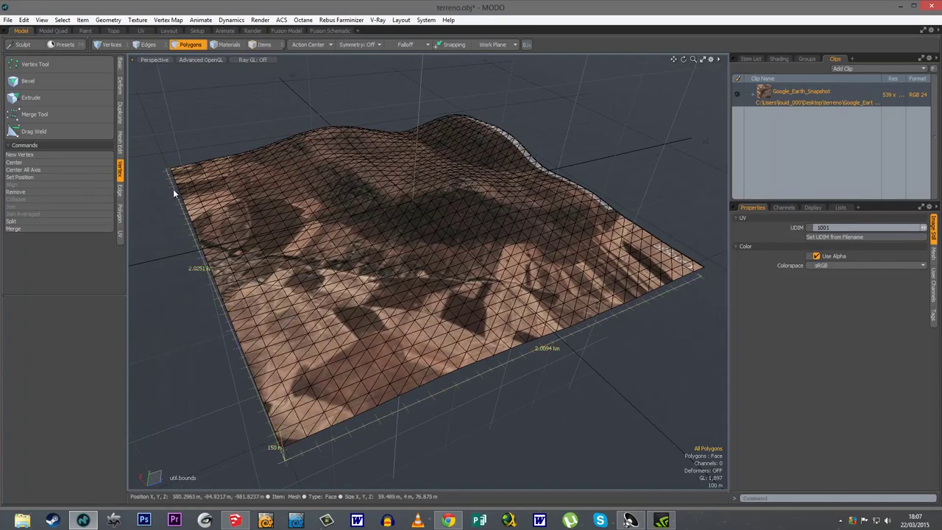
scroll(343, 404, up, 3)
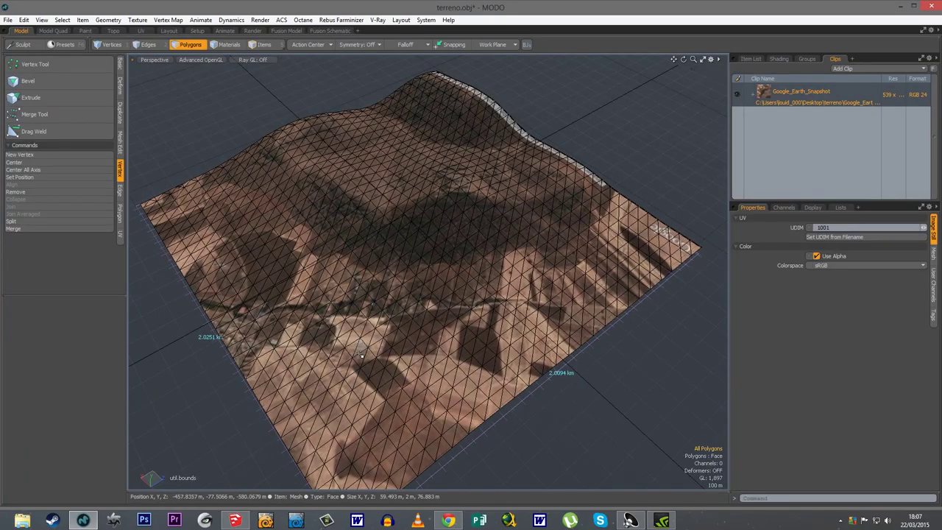
mouse_move(326, 414)
alt+mouse_down()
mouse_move(496, 398)
mouse_move(479, 388)
mouse_move(567, 378)
mouse_move(302, 292)
alt+mouse_up()
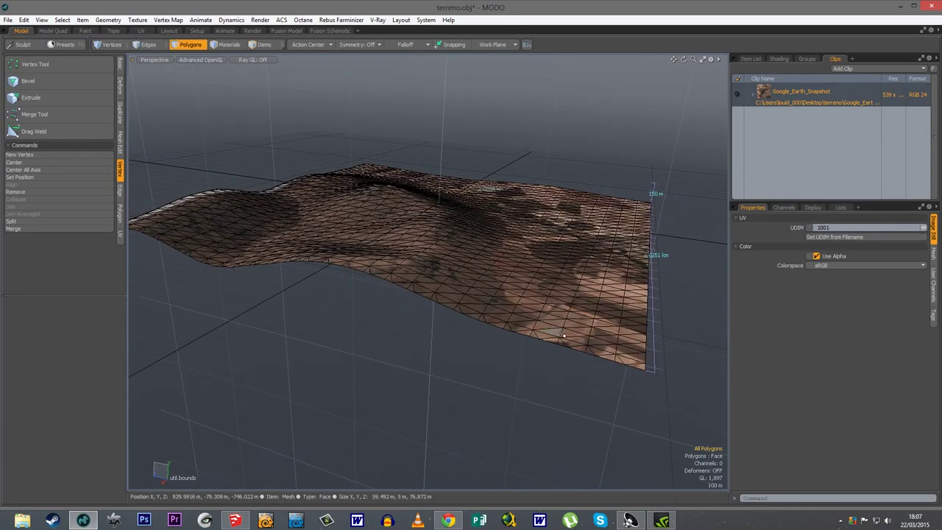
mouse_move(484, 338)
alt+mouse_down()
mouse_move(508, 333)
mouse_move(612, 358)
mouse_move(572, 322)
mouse_move(439, 389)
mouse_move(546, 368)
mouse_move(415, 393)
alt+mouse_up()
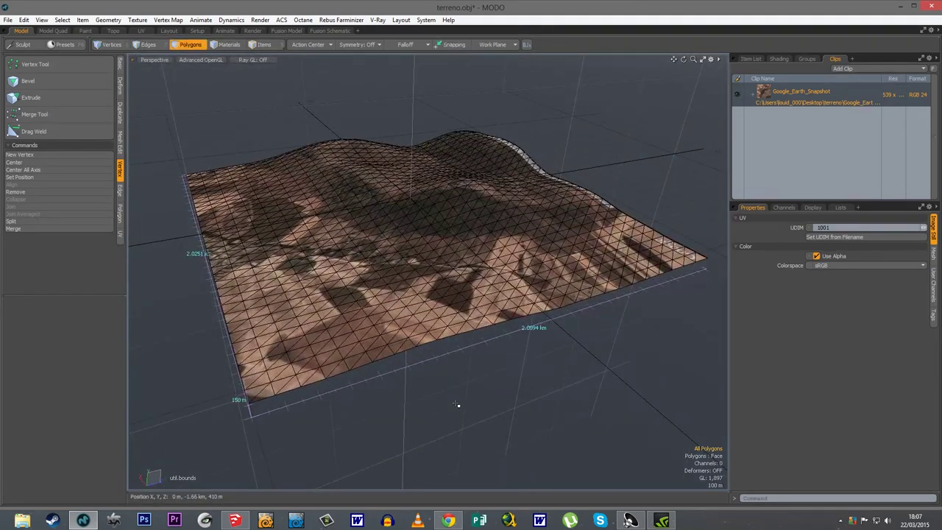
mouse_move(468, 404)
alt+mouse_down()
mouse_move(581, 399)
mouse_move(566, 383)
mouse_move(290, 368)
mouse_move(332, 365)
alt+mouse_up()
mouse_move(412, 361)
alt+mouse_down()
mouse_move(454, 400)
mouse_move(267, 359)
alt+mouse_up()
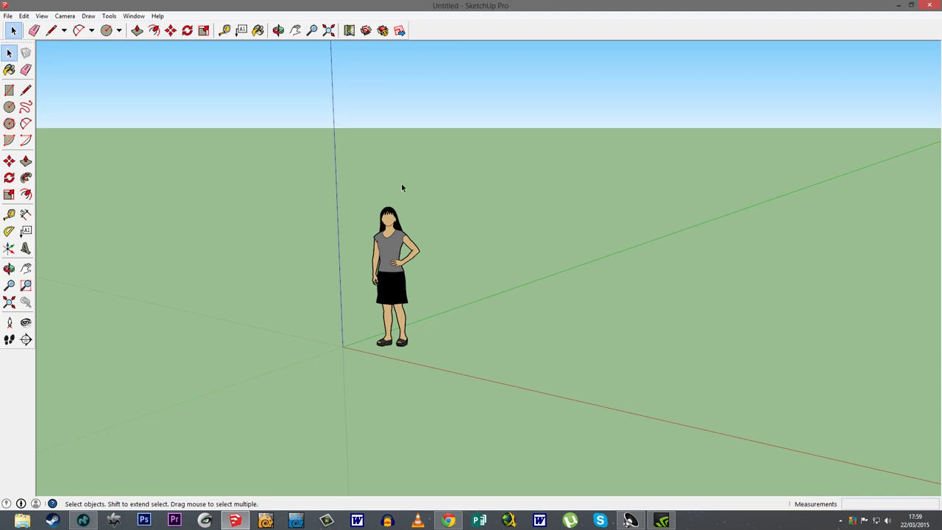
Start File > Geo-location > Add Location and dismiss the introductory map tip.
click(8, 16)
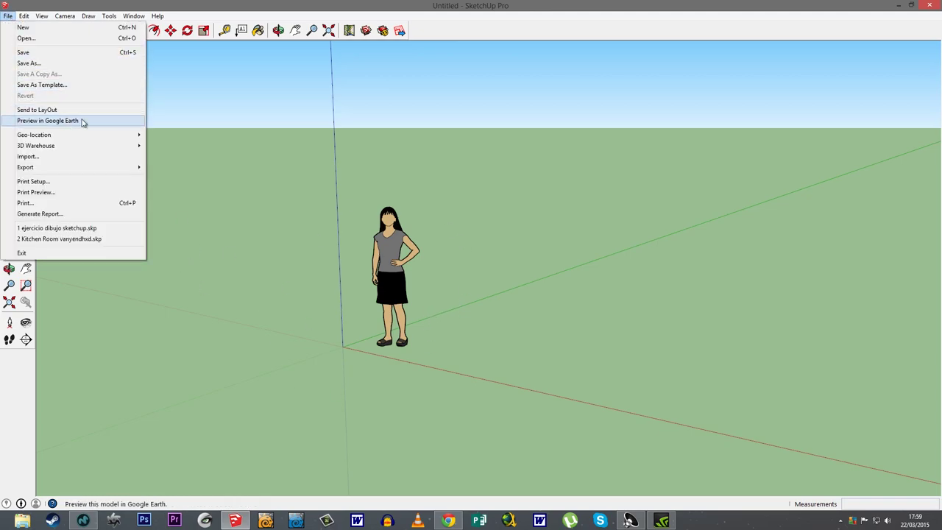
mouse_move(34, 135)
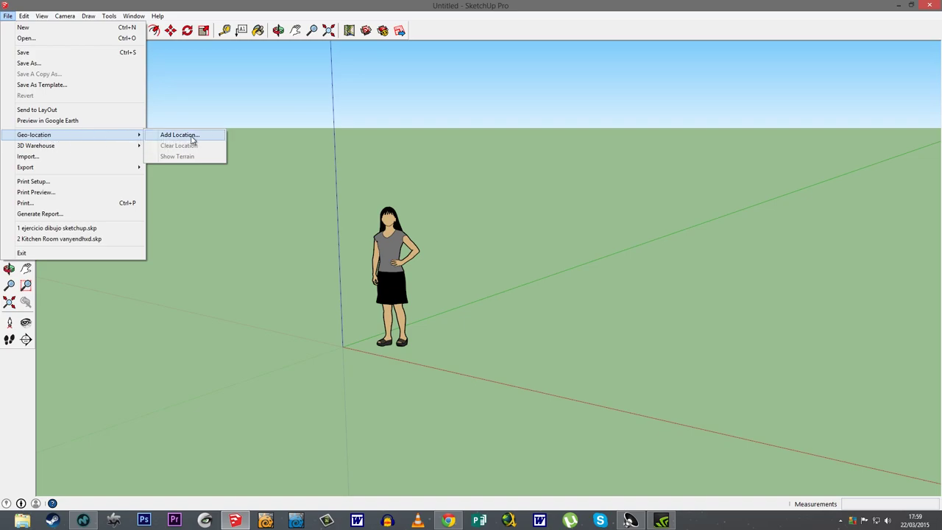
click(179, 135)
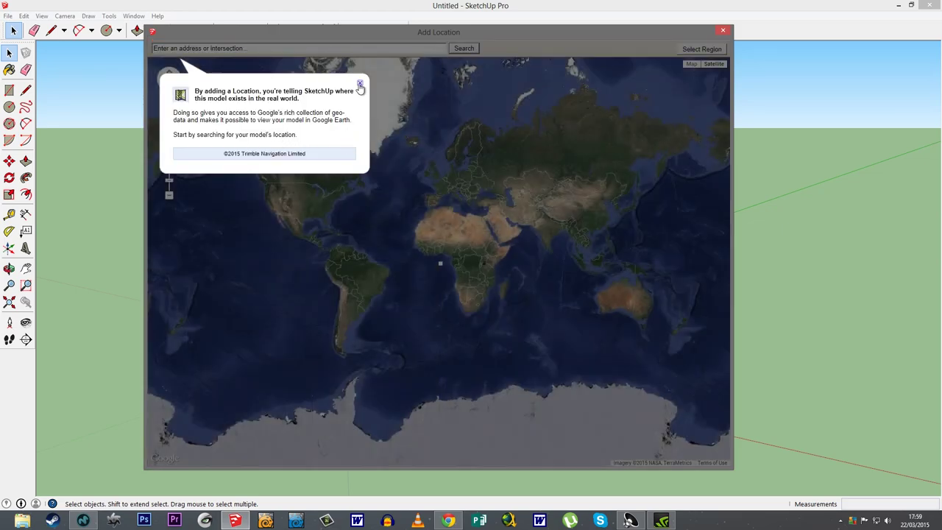
click(360, 82)
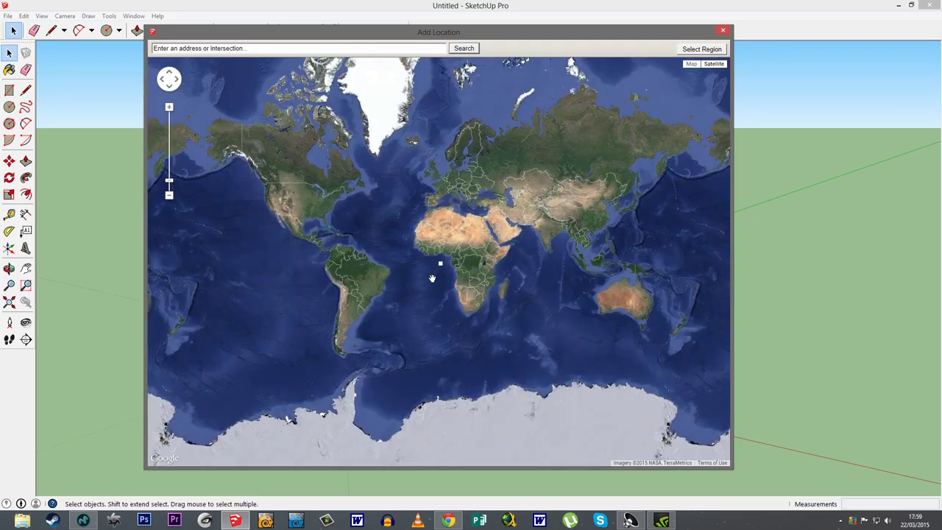
Zoom and pan the satellite map to frame the hills around Valverde, Ciudad Real.
scroll(433, 220, up, 1)
scroll(430, 207, up, 1)
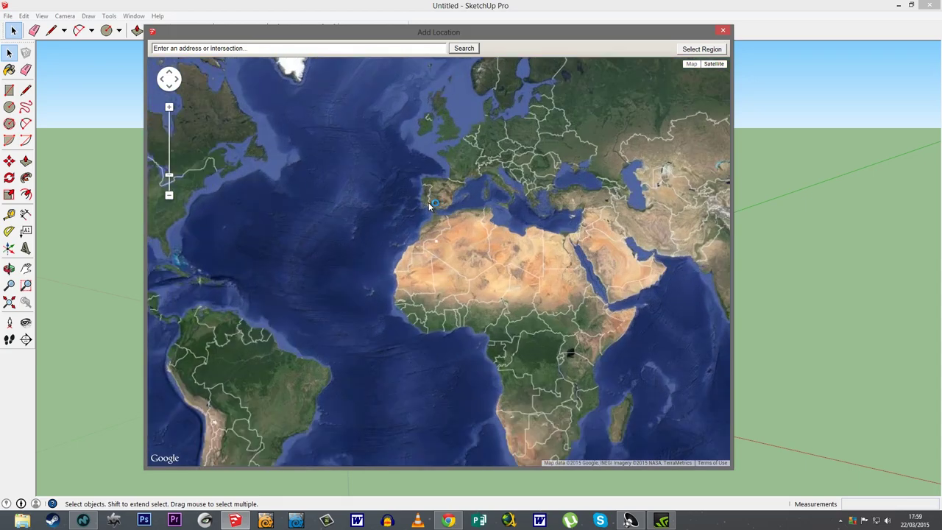
scroll(428, 202, up, 1)
scroll(428, 203, up, 1)
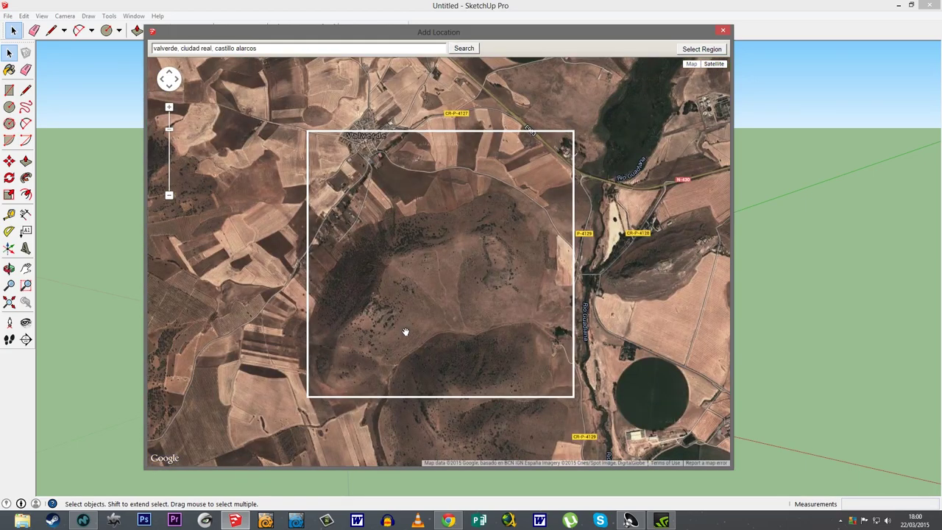
drag(405, 332, 450, 331)
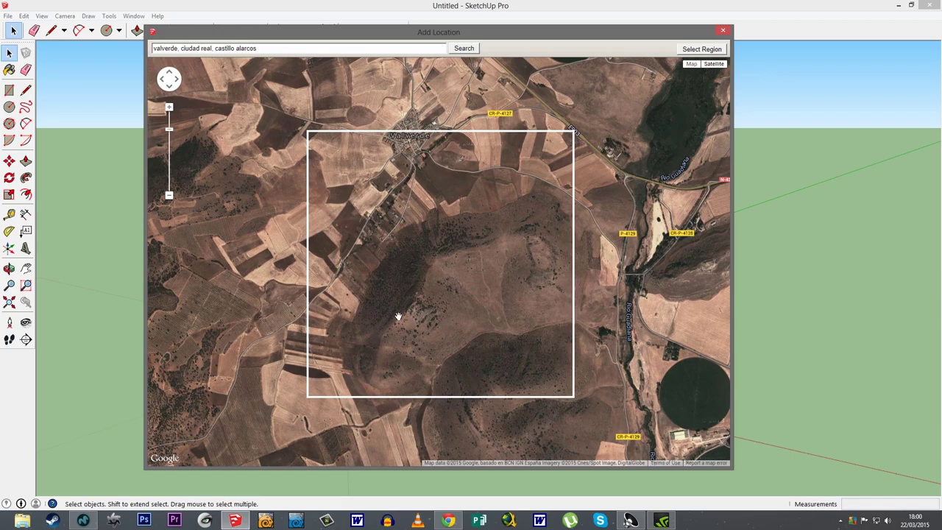
drag(397, 317, 434, 329)
scroll(464, 316, up, 1)
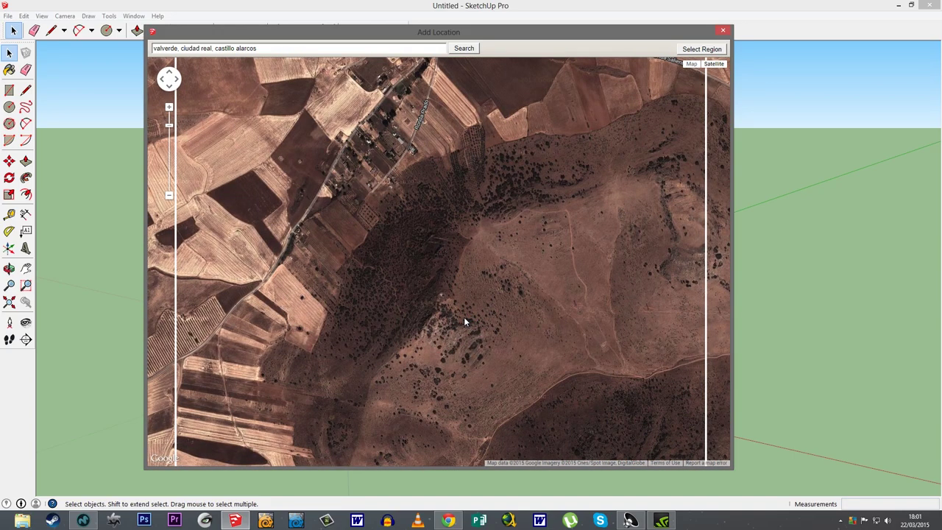
scroll(464, 316, down, 1)
mouse_move(464, 317)
mouse_down()
mouse_move(451, 298)
mouse_move(465, 335)
mouse_up()
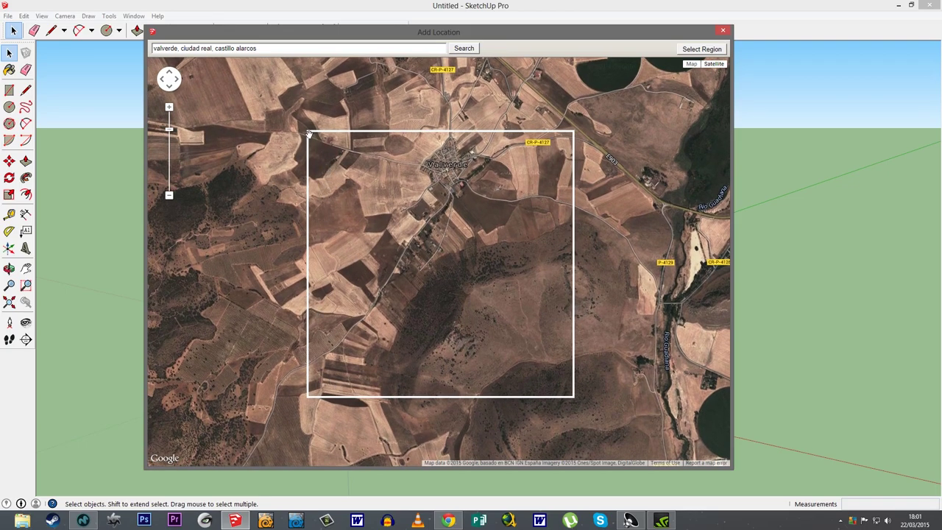
click(700, 50)
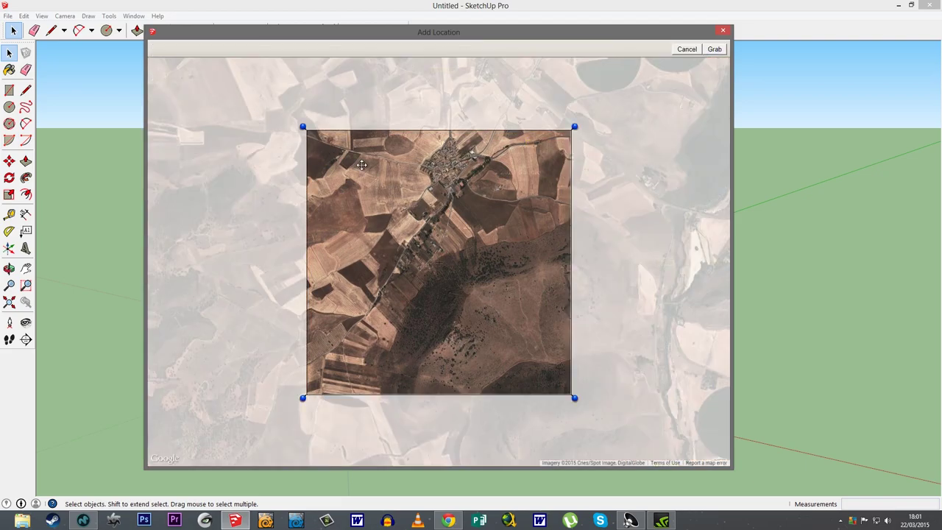
Resize and shift the capture box over the village edge and wooded hills, then grab it.
drag(303, 129, 227, 74)
mouse_move(569, 129)
mouse_down()
mouse_move(603, 211)
mouse_move(650, 109)
mouse_up()
mouse_move(302, 398)
mouse_down()
mouse_move(244, 300)
mouse_move(178, 475)
mouse_up()
drag(455, 327, 475, 362)
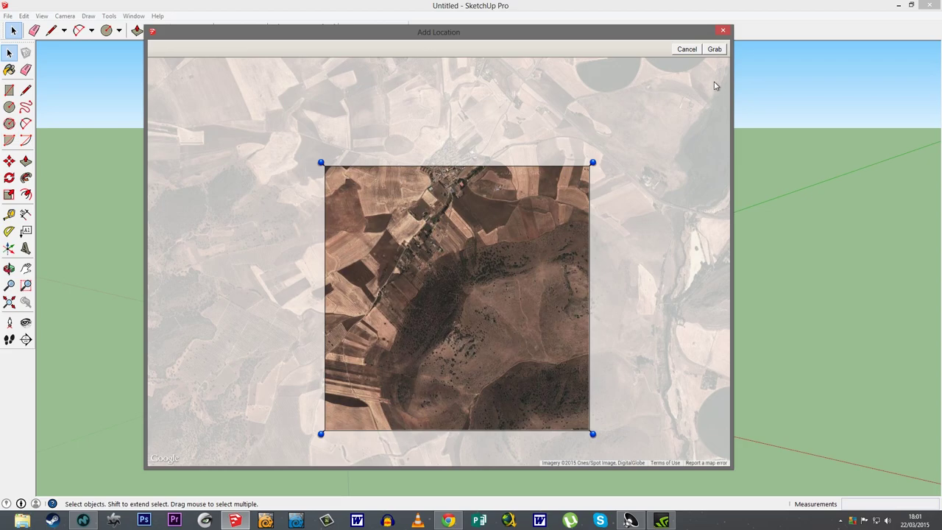
click(713, 51)
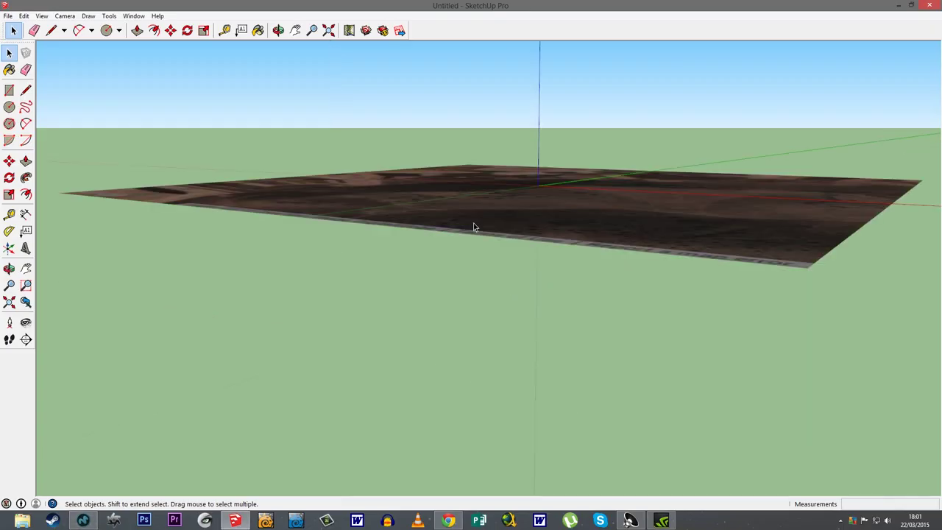
Turn on Geo-location Show Terrain so the grabbed imagery becomes 3D hills, orbiting to check relief.
scroll(461, 257, down, 2)
mouse_move(549, 231)
middle_down()
mouse_move(486, 308)
mouse_move(483, 393)
mouse_move(516, 219)
mouse_move(355, 324)
mouse_move(342, 273)
middle_up()
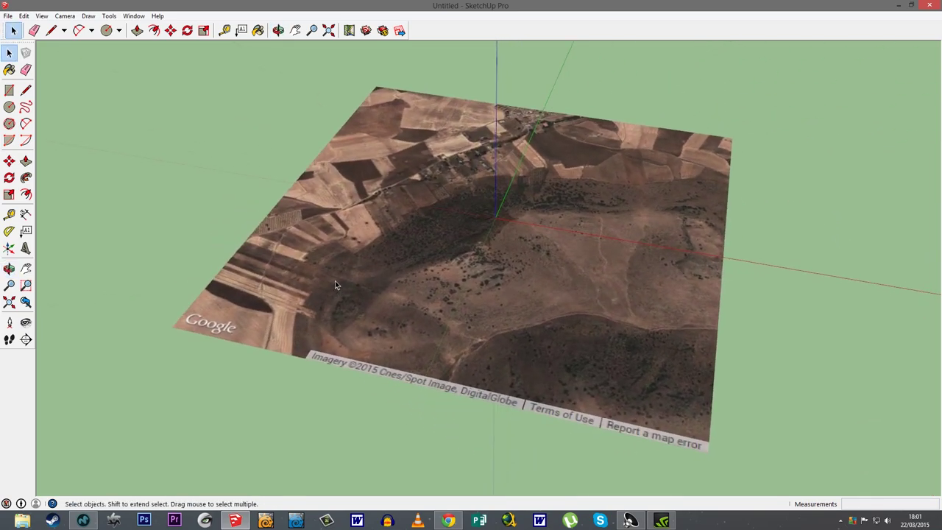
click(7, 16)
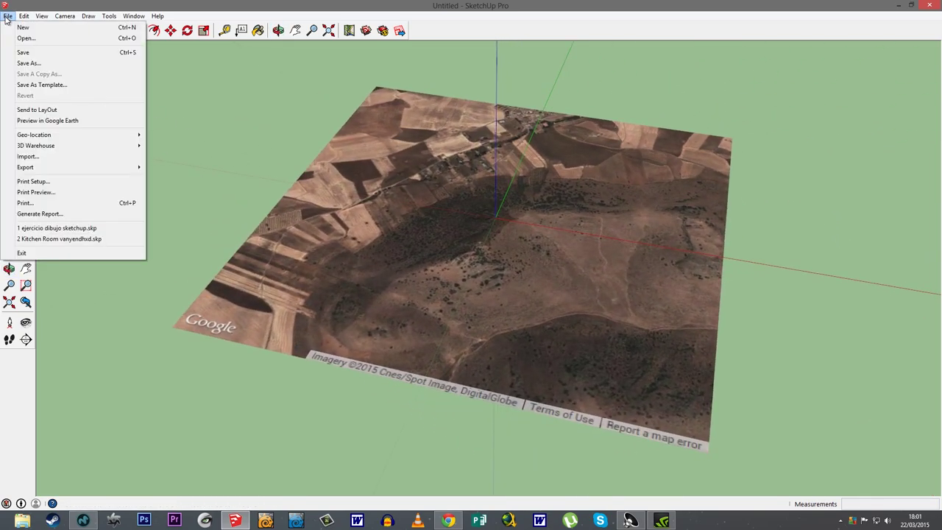
mouse_move(34, 135)
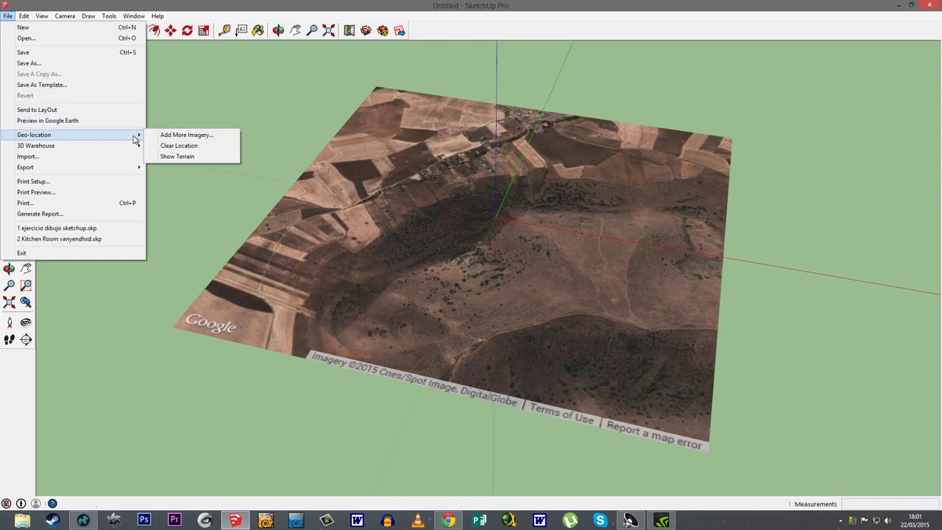
click(177, 156)
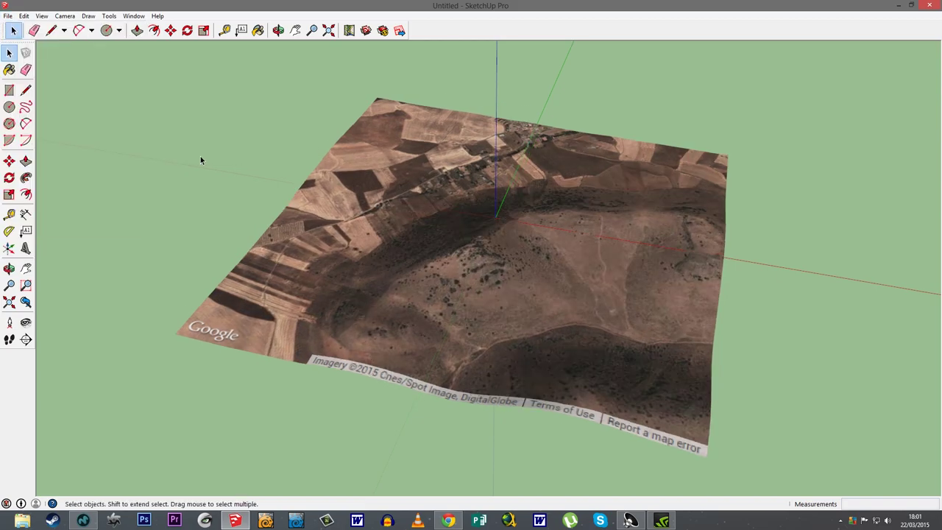
mouse_move(257, 389)
middle_down()
mouse_move(464, 256)
mouse_move(562, 370)
mouse_move(574, 412)
middle_up()
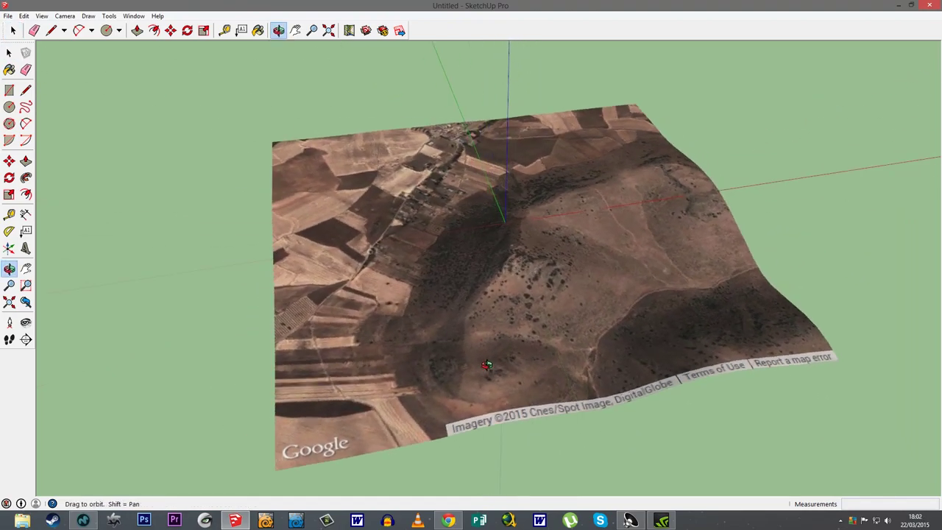
click(7, 16)
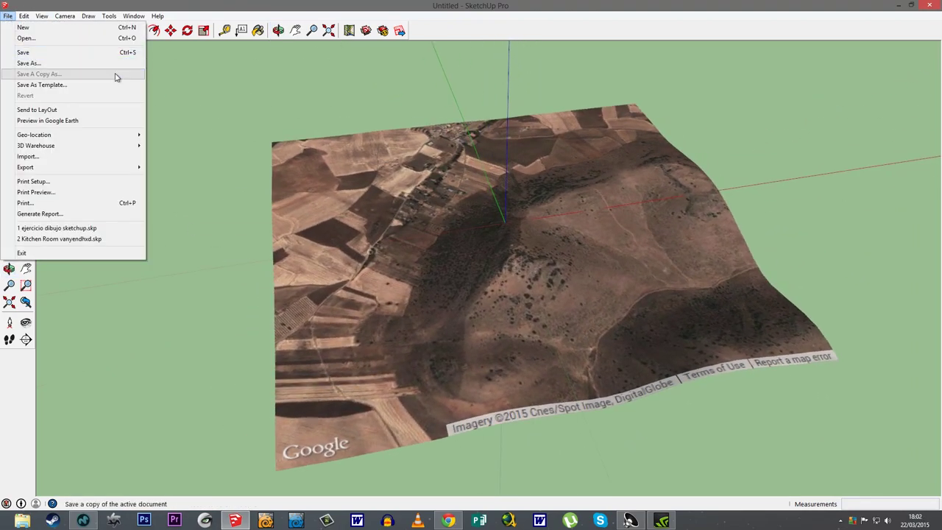
mouse_move(73, 167)
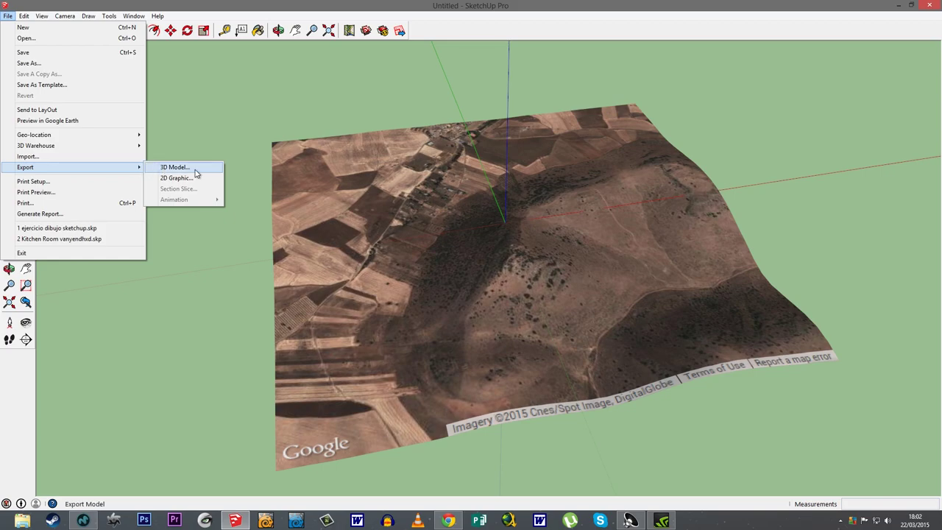
Set the OBJ export options: export texture maps, swap YZ coordinates, units in meters.
click(200, 168)
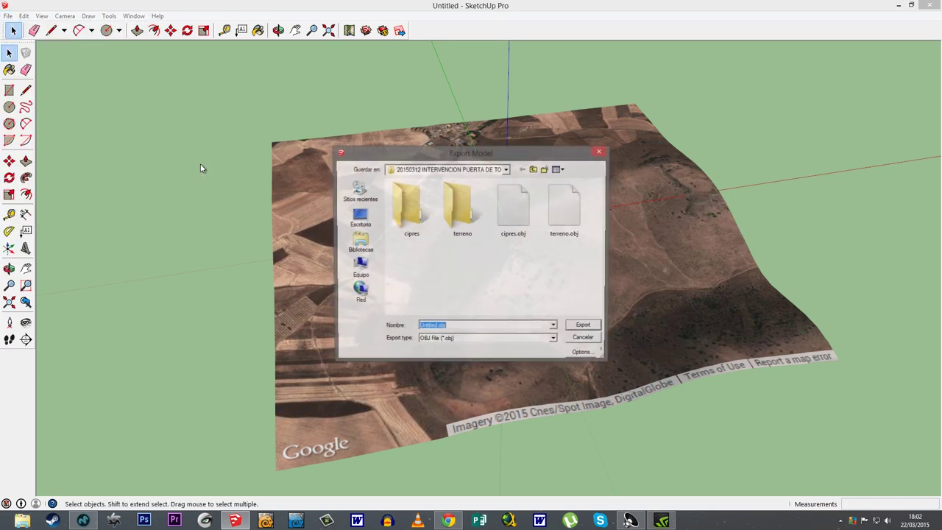
drag(388, 156, 261, 86)
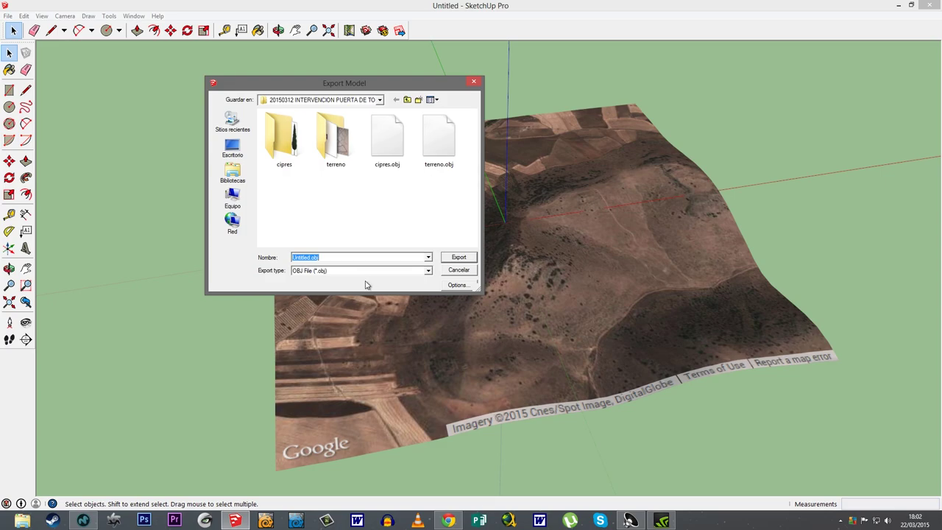
click(457, 286)
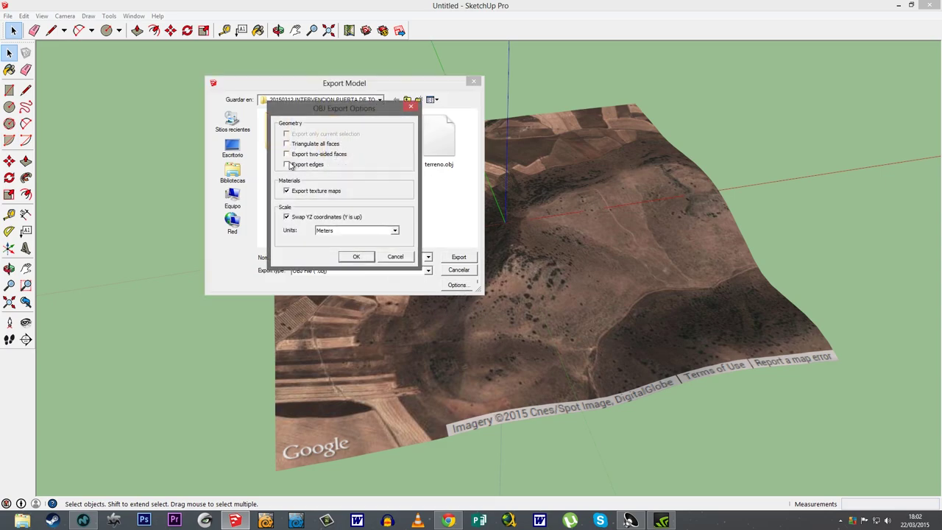
drag(326, 109, 348, 154)
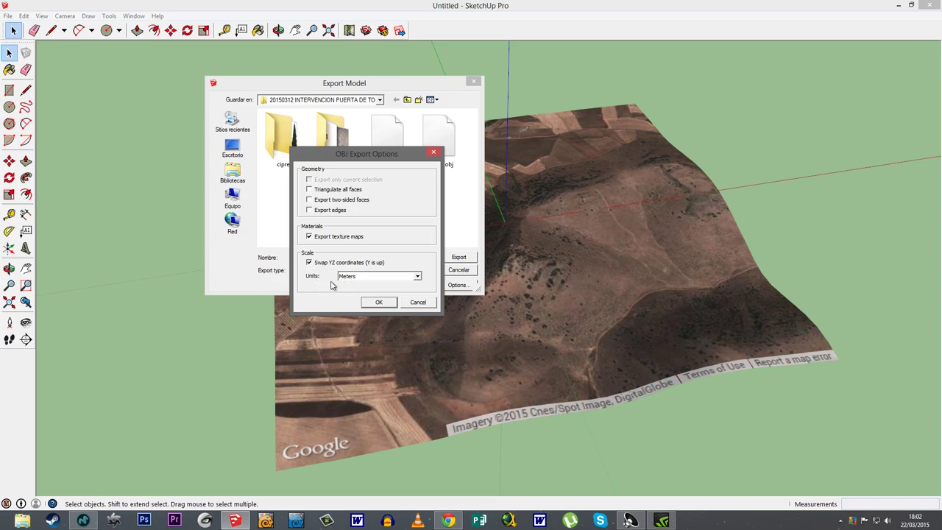
click(379, 303)
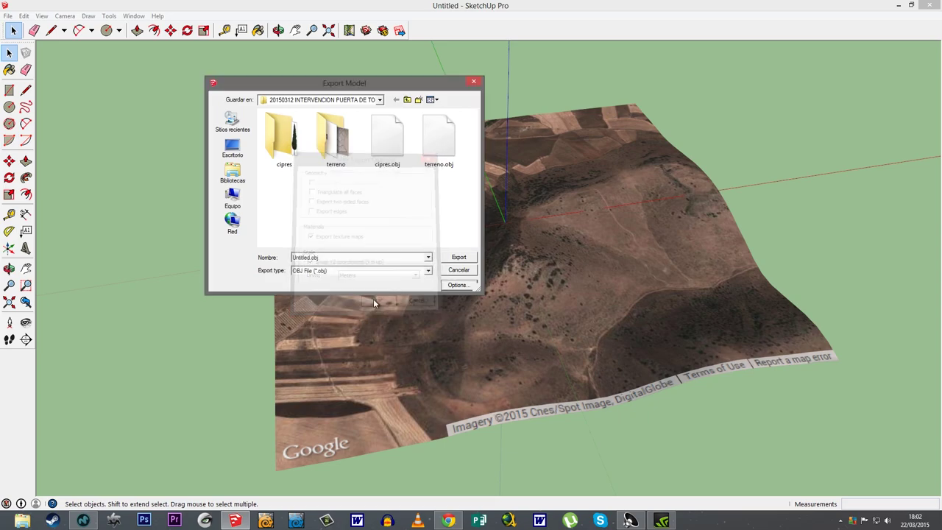
Export the terrain to the desktop as terreno.obj, dismiss the results, and return to MODO.
click(233, 151)
double_click(329, 257)
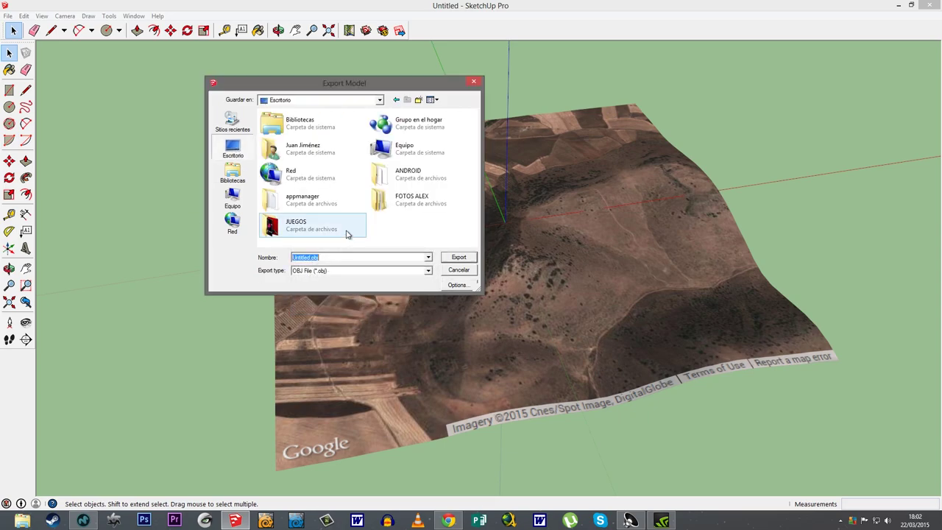
text(terreno)
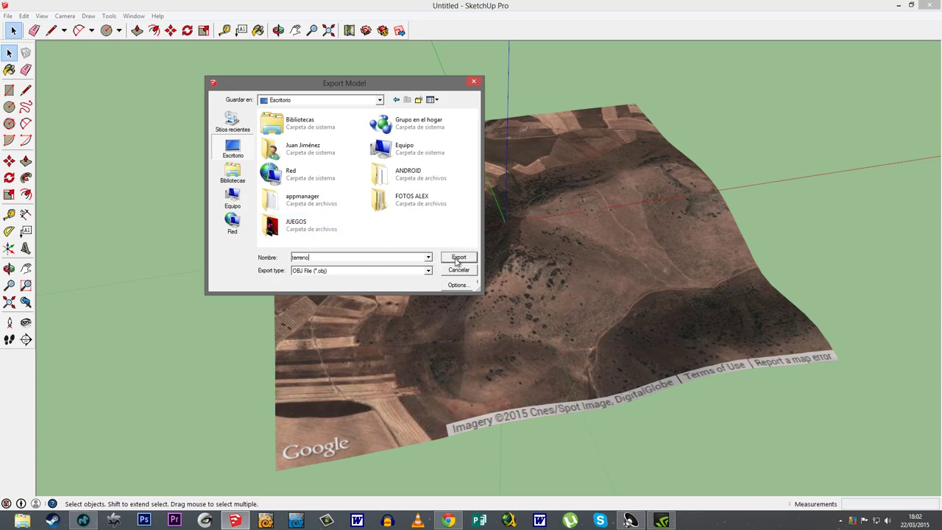
click(456, 259)
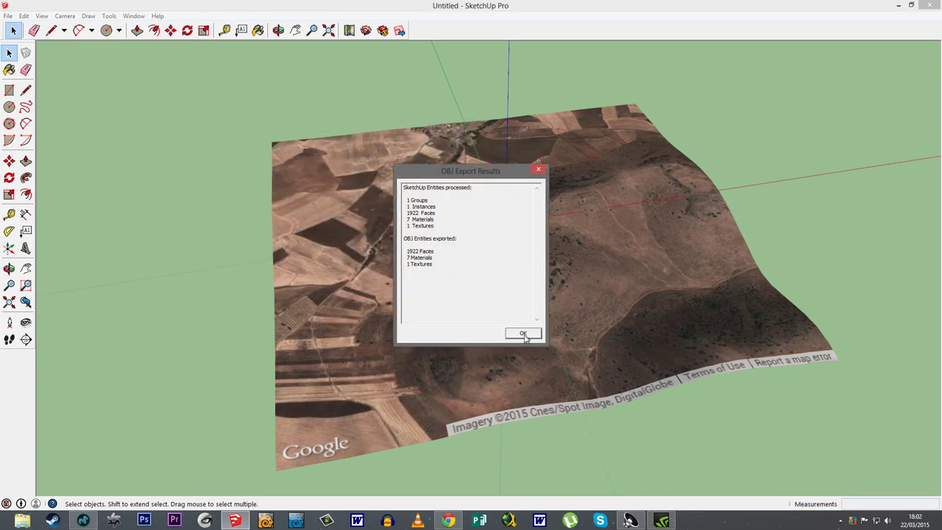
click(524, 334)
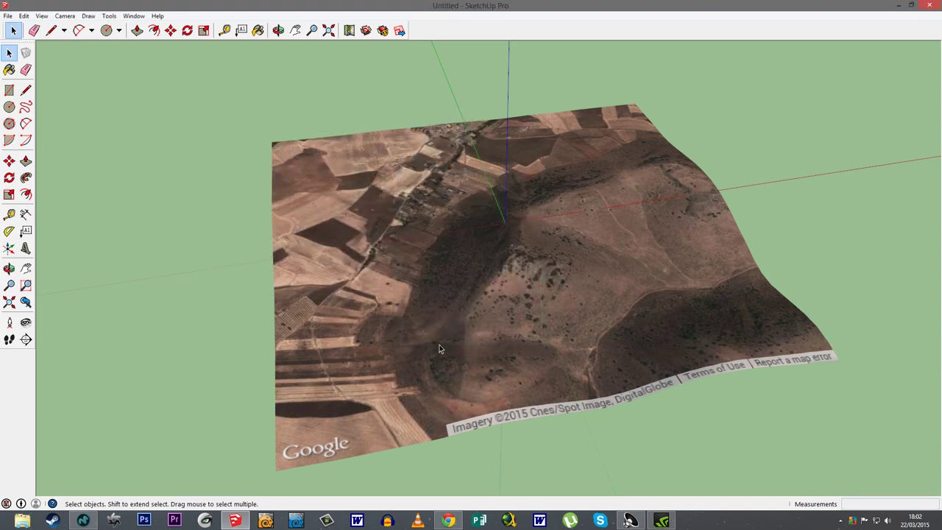
click(83, 520)
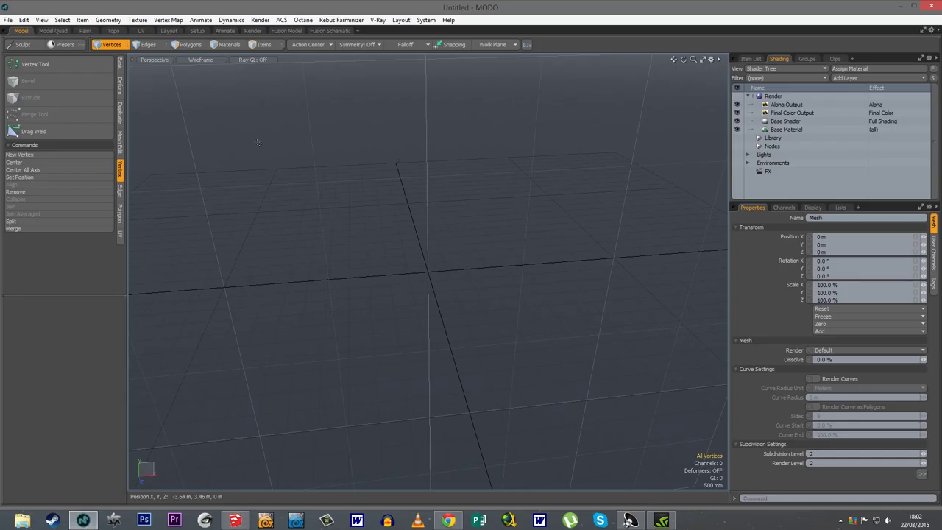
click(425, 20)
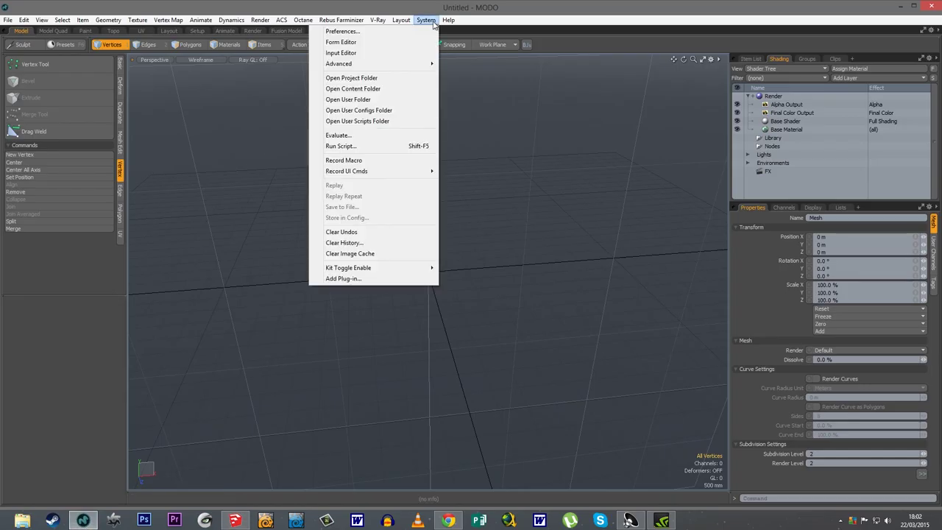
click(414, 32)
drag(345, 57, 577, 83)
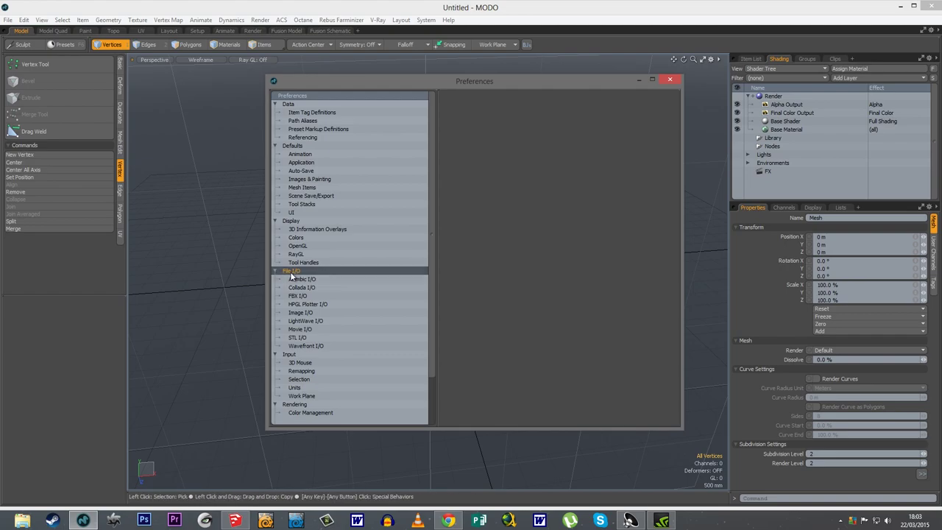
click(324, 347)
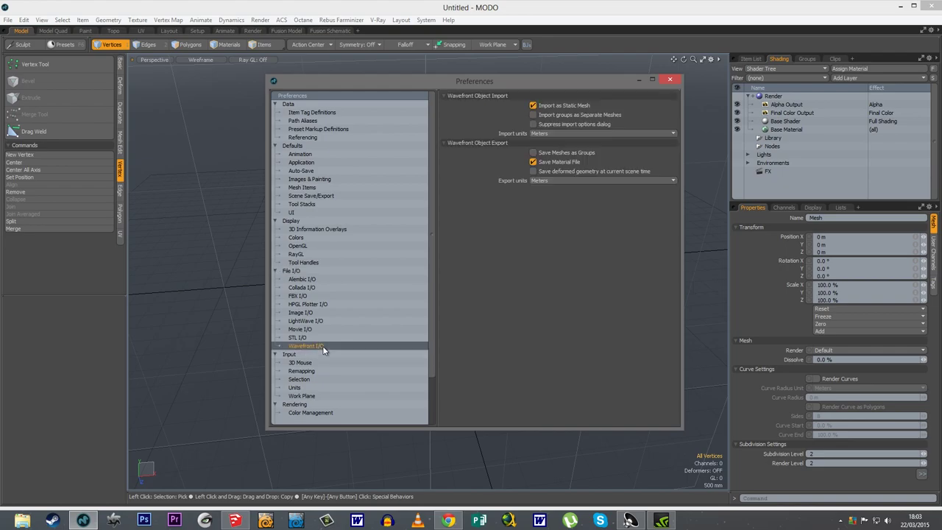
click(540, 135)
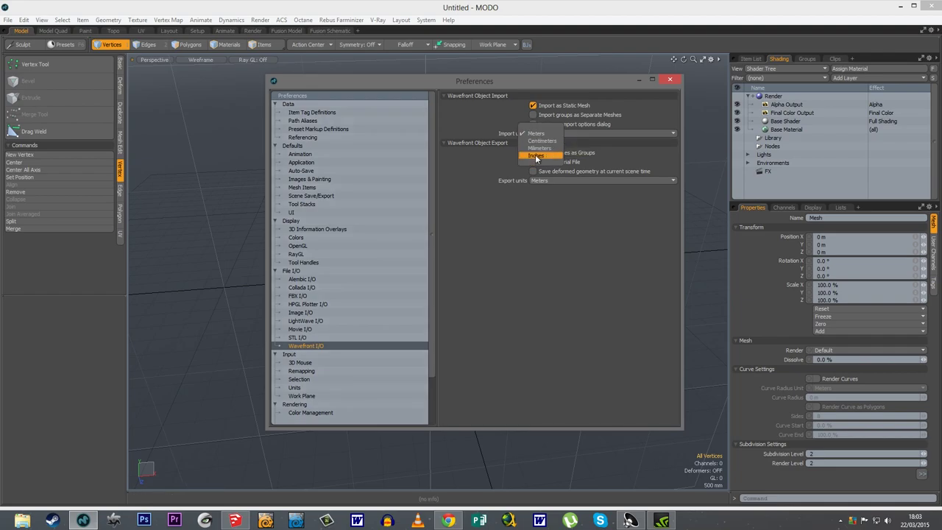
click(537, 134)
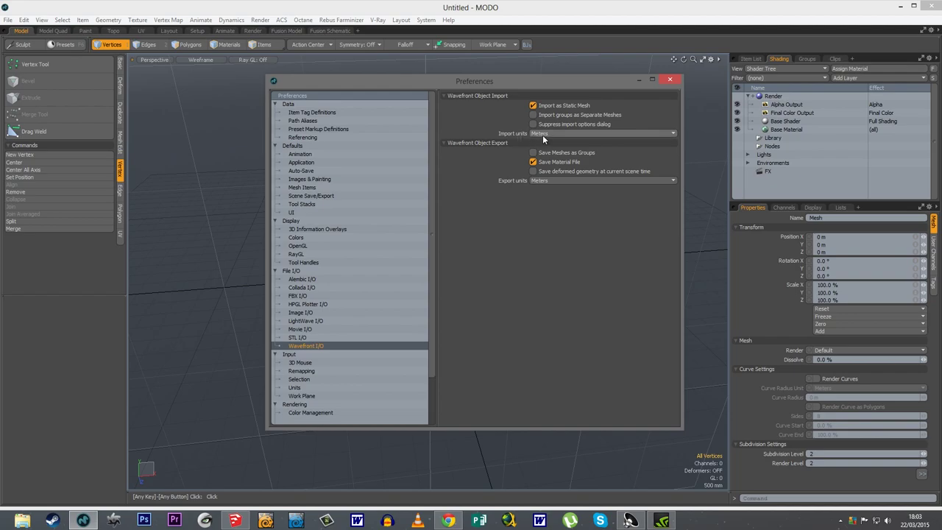
click(670, 81)
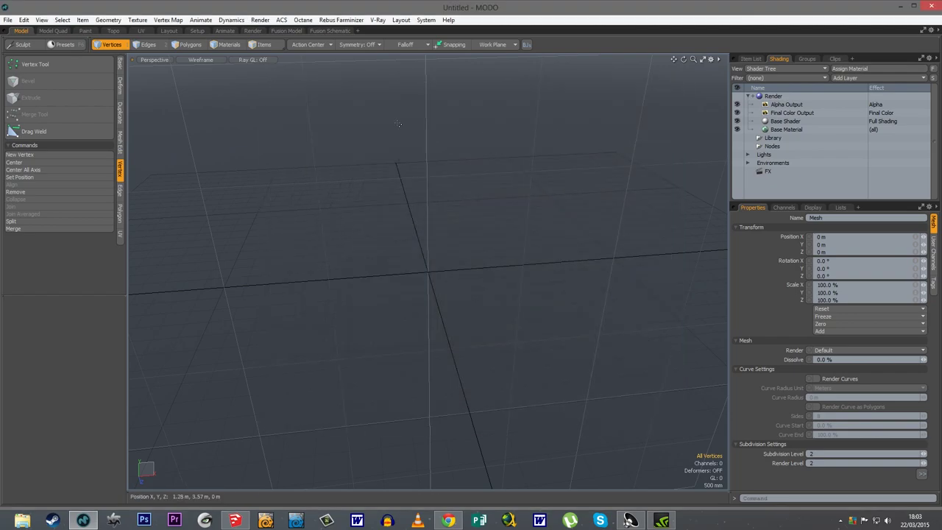
Open terreno.obj from the desktop in MODO, accepting the Wavefront load options.
click(7, 20)
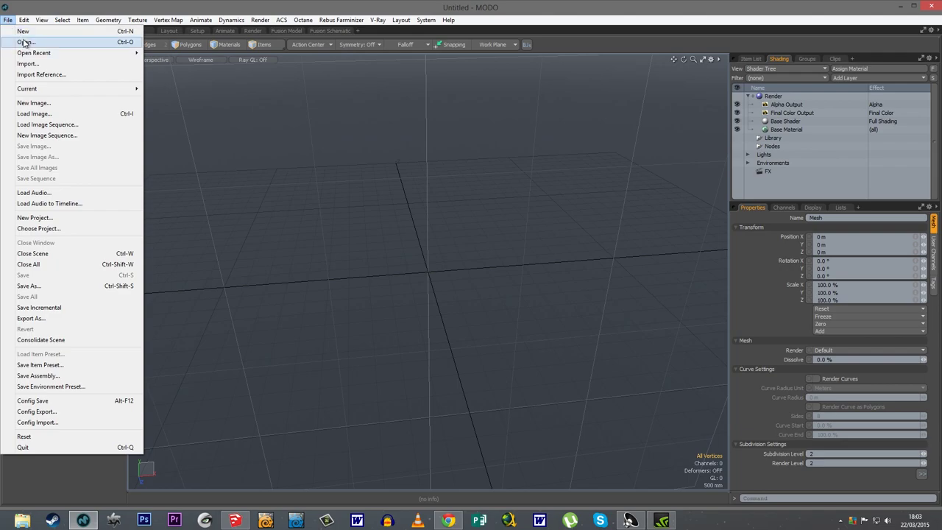
click(26, 42)
click(40, 104)
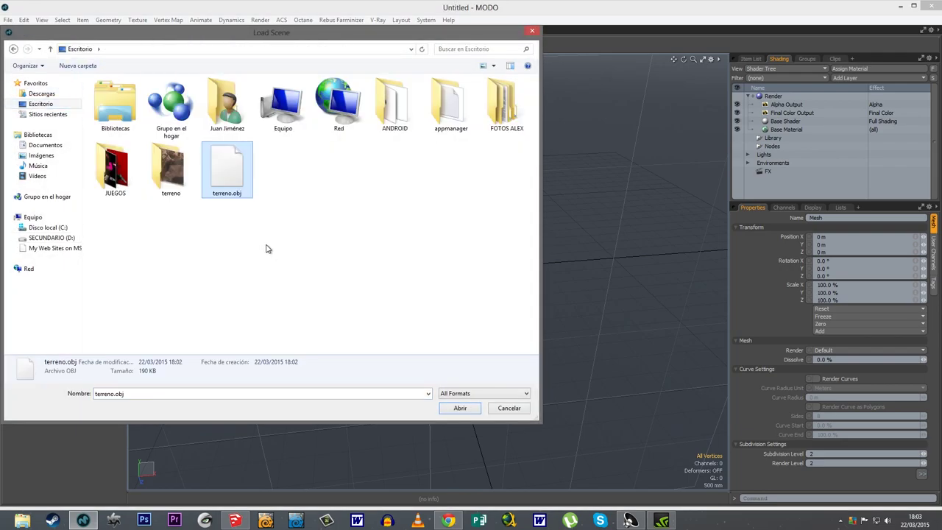
click(460, 409)
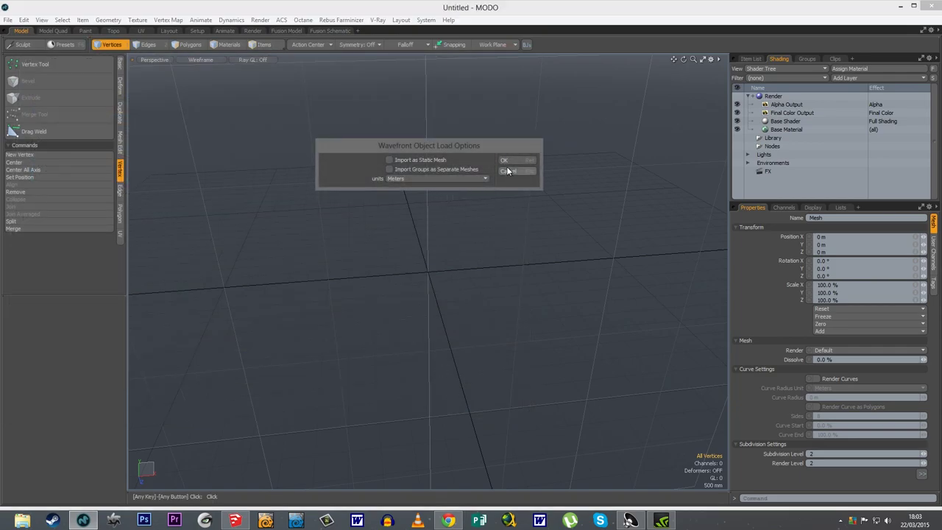
click(503, 160)
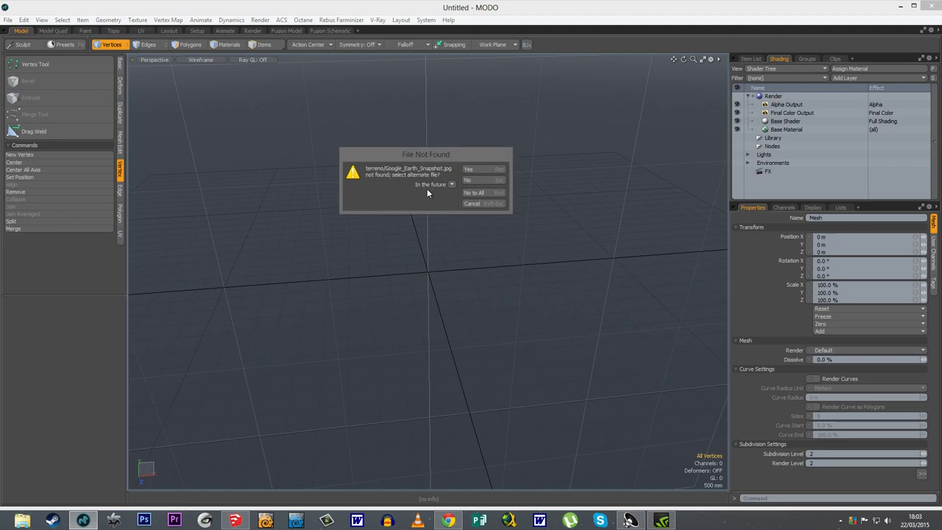
Relink the missing texture to Google_Earth_Snapshot.jpg in the desktop terreno folder.
click(476, 173)
click(42, 103)
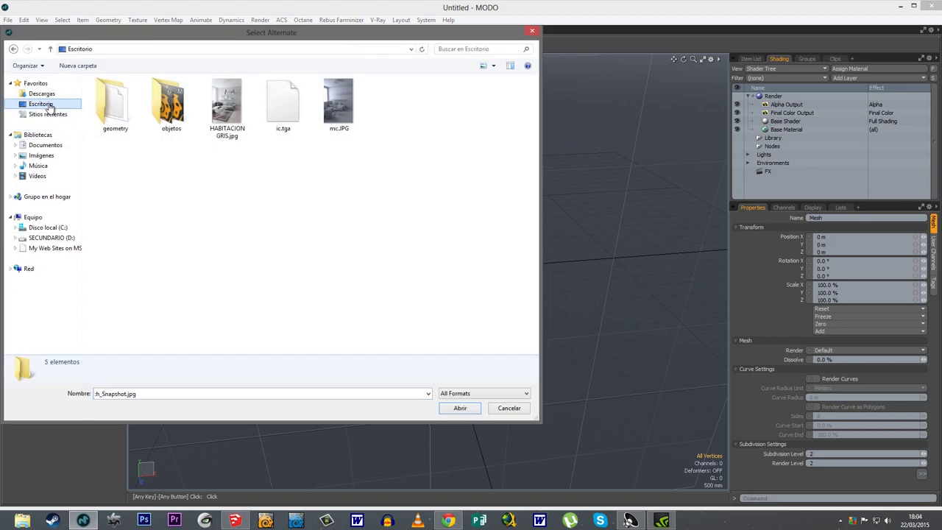
double_click(172, 183)
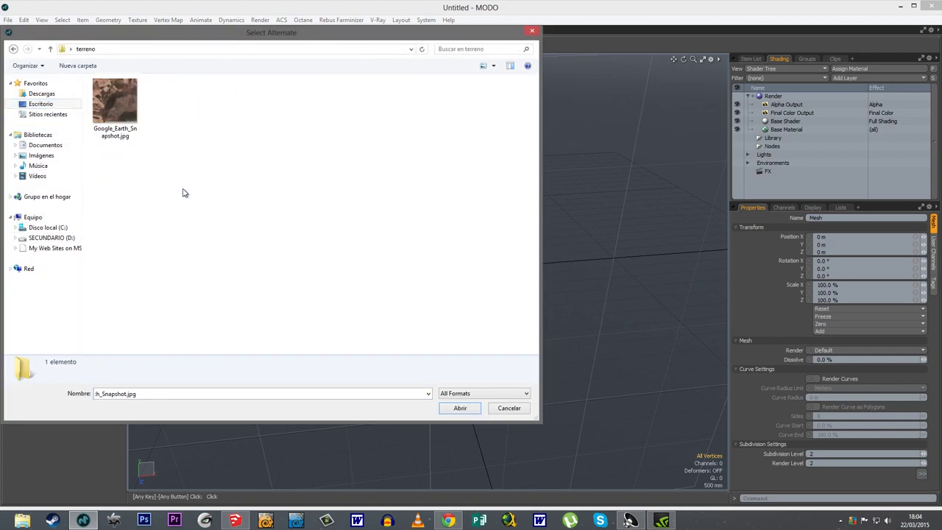
click(107, 95)
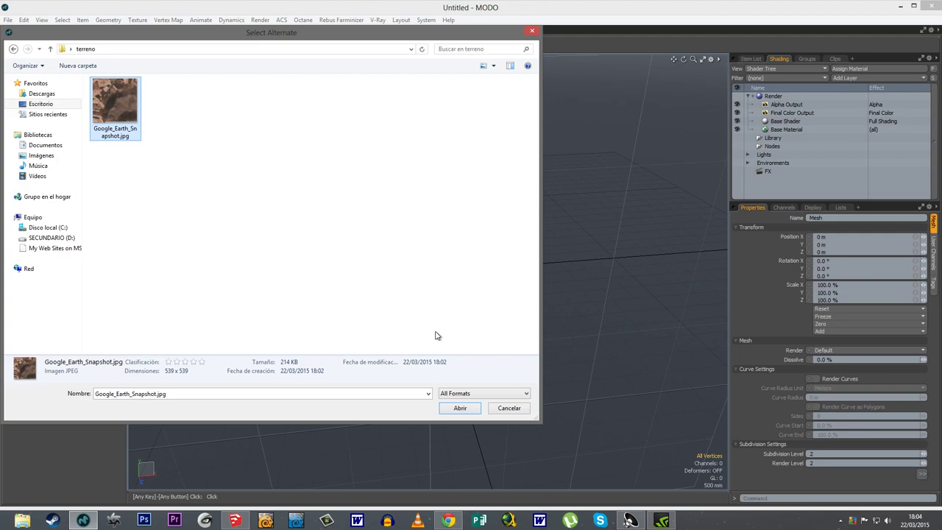
click(460, 408)
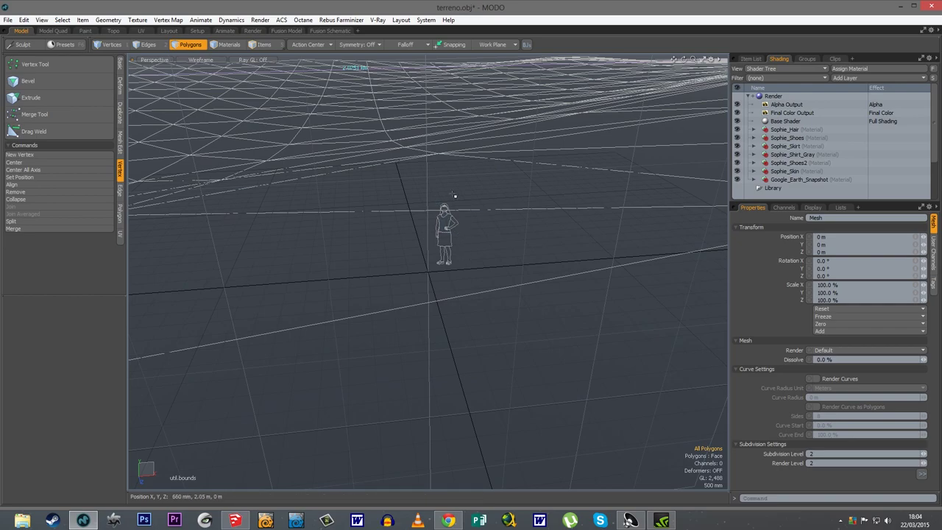
Zoom in and select all polygons of the Sophie girl figure.
scroll(460, 219, up, 3)
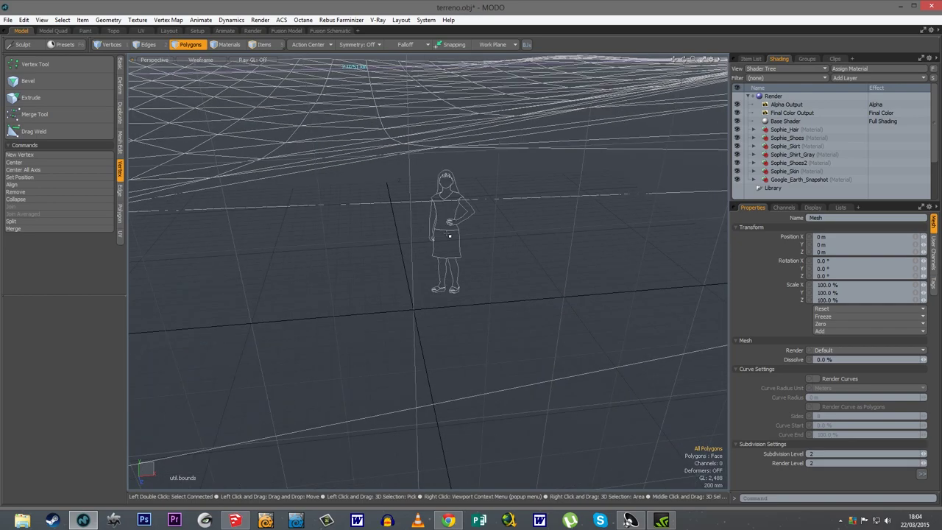
scroll(426, 252, up, 2)
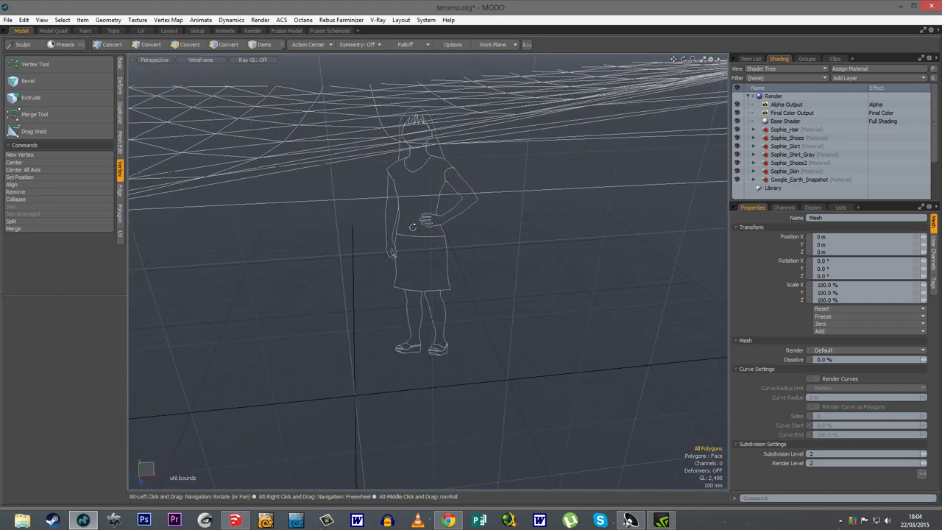
alt+drag(460, 266, 458, 261)
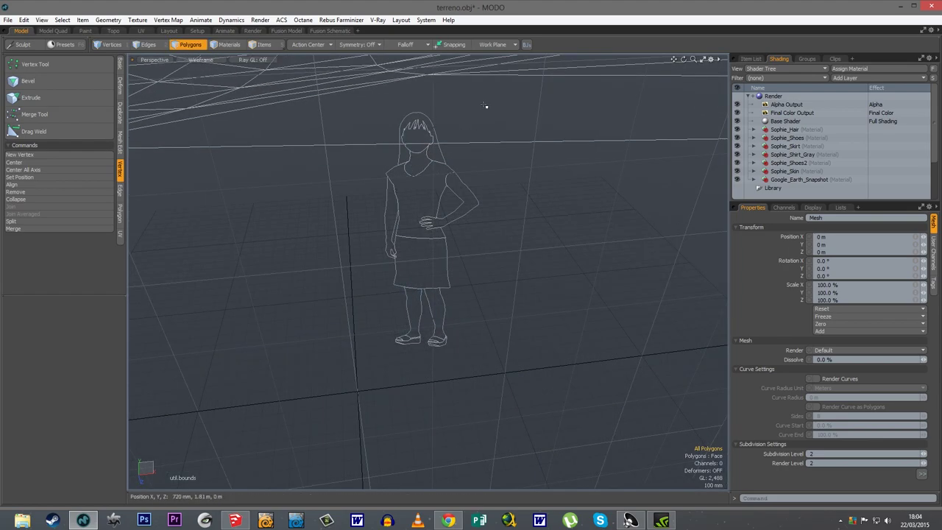
drag(483, 108, 340, 386)
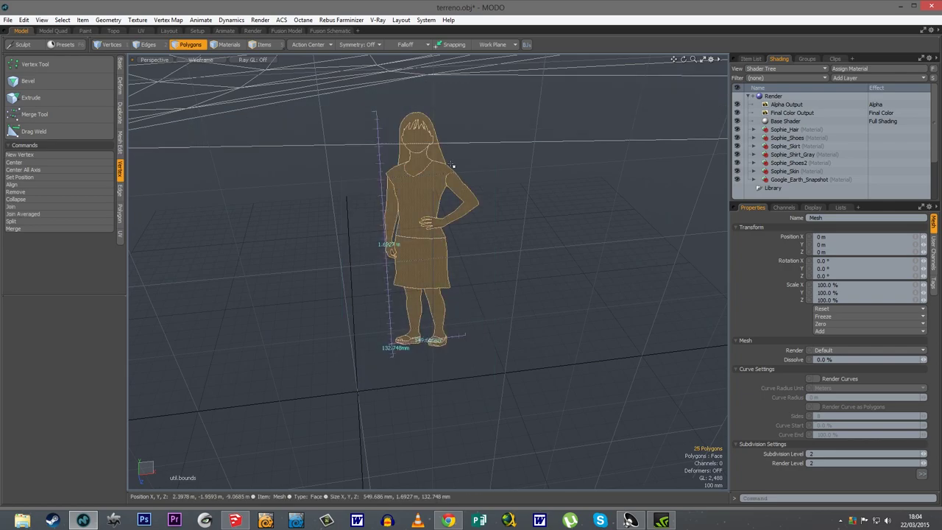
Measure the figure's 1.69 m height with the Dimensions Tool, then delete it.
click(41, 20)
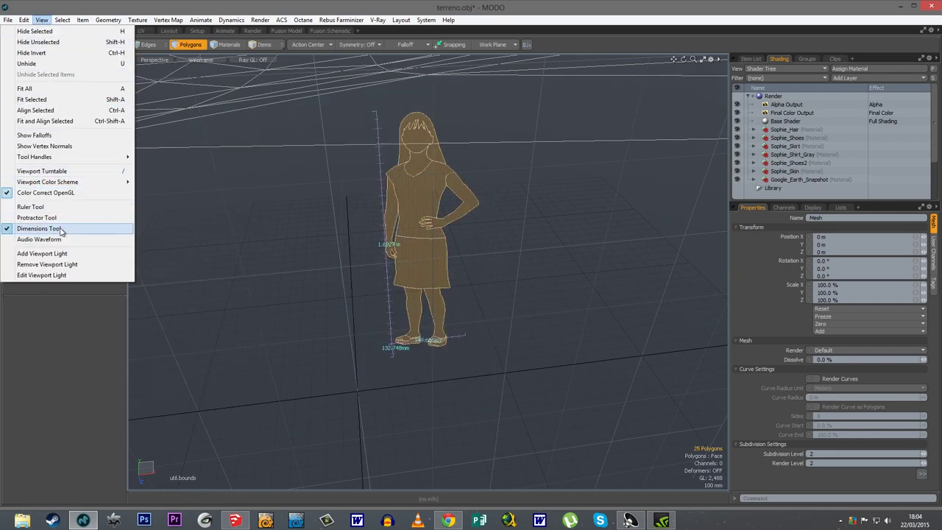
click(290, 229)
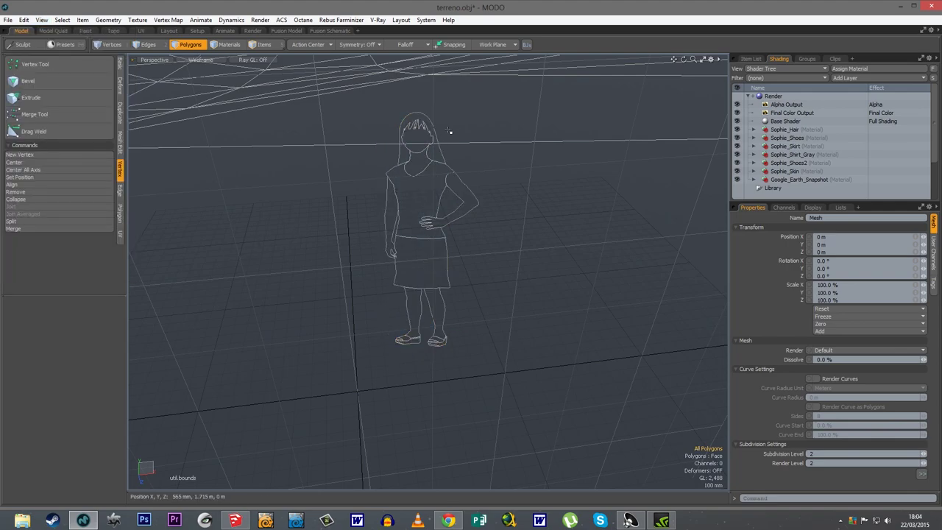
click(351, 382)
scroll(406, 249, up, 3)
scroll(382, 250, up, 2)
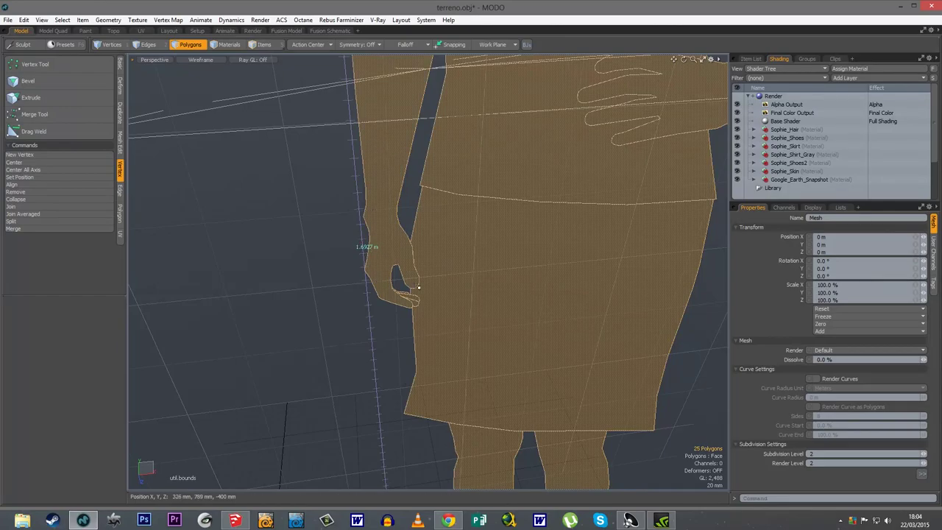
scroll(414, 275, down, 3)
scroll(469, 218, down, 2)
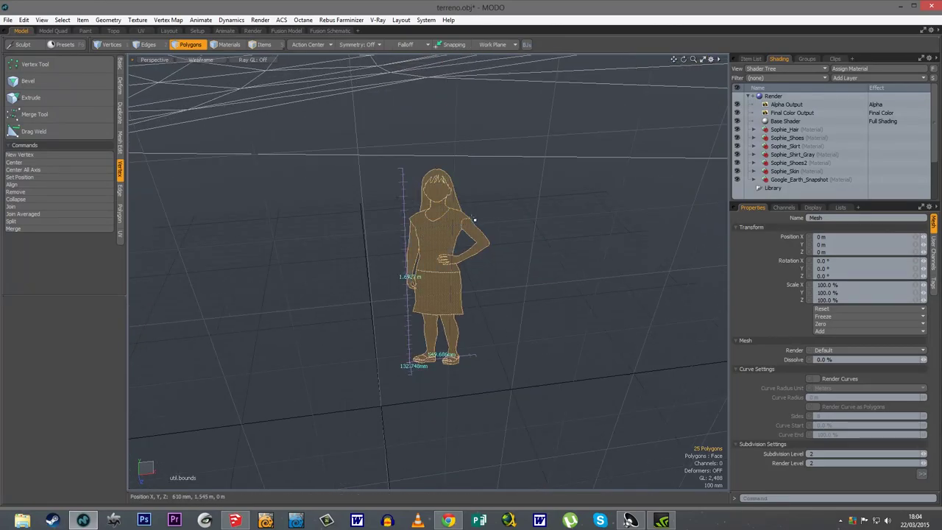
key(Delete)
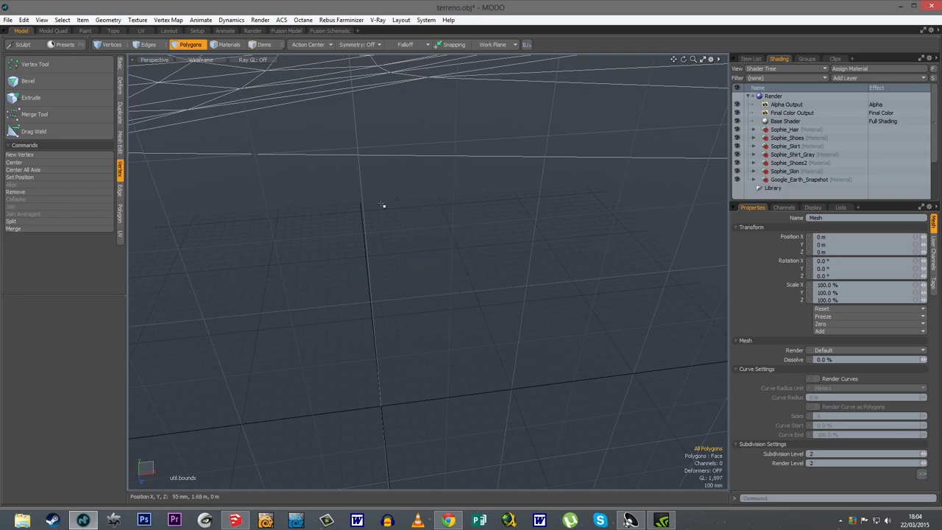
Turn off the dimension labels and switch the viewport from Wireframe to Advanced OpenGL.
mouse_move(383, 205)
alt+mouse_down()
mouse_move(298, 300)
mouse_move(346, 331)
alt+mouse_up()
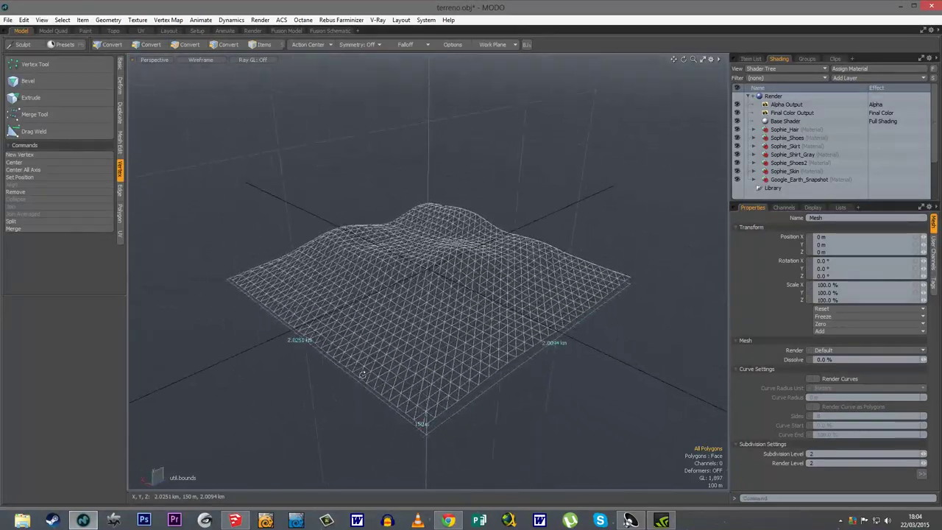
key(3)
click(42, 19)
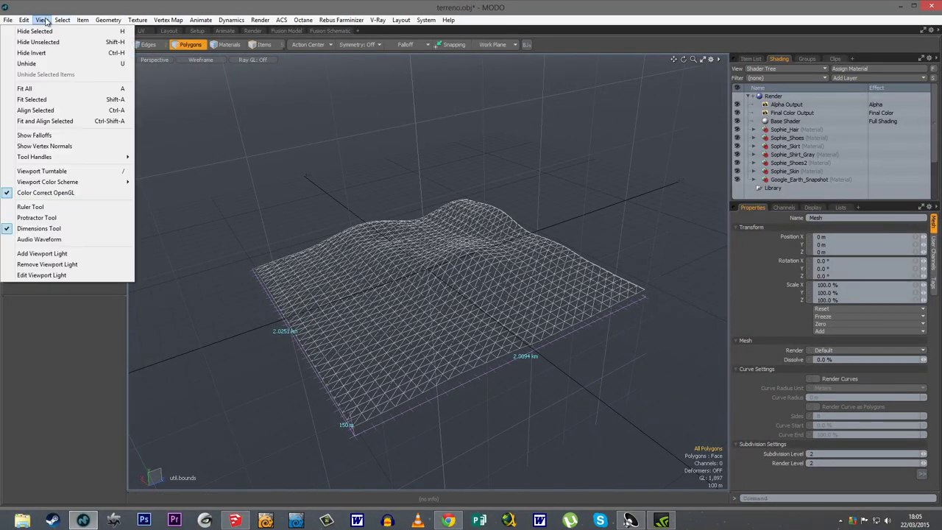
click(48, 228)
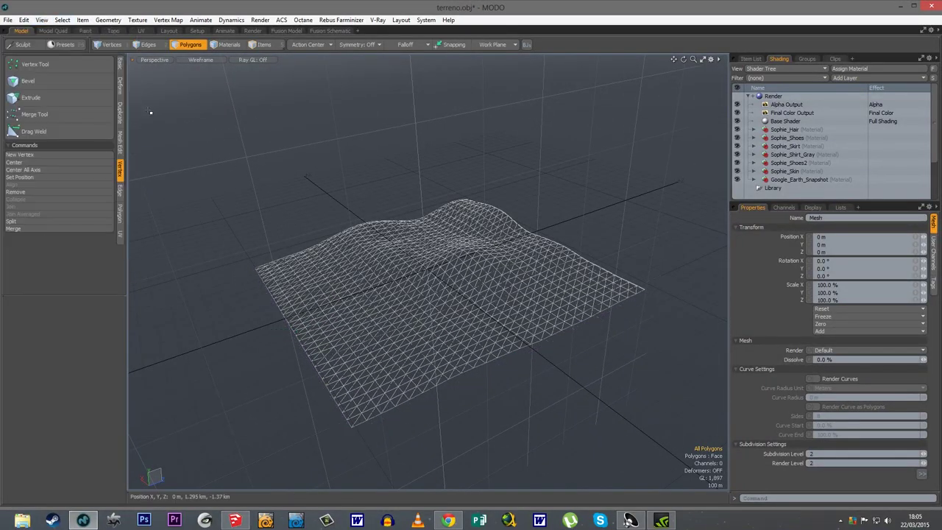
click(202, 59)
click(208, 101)
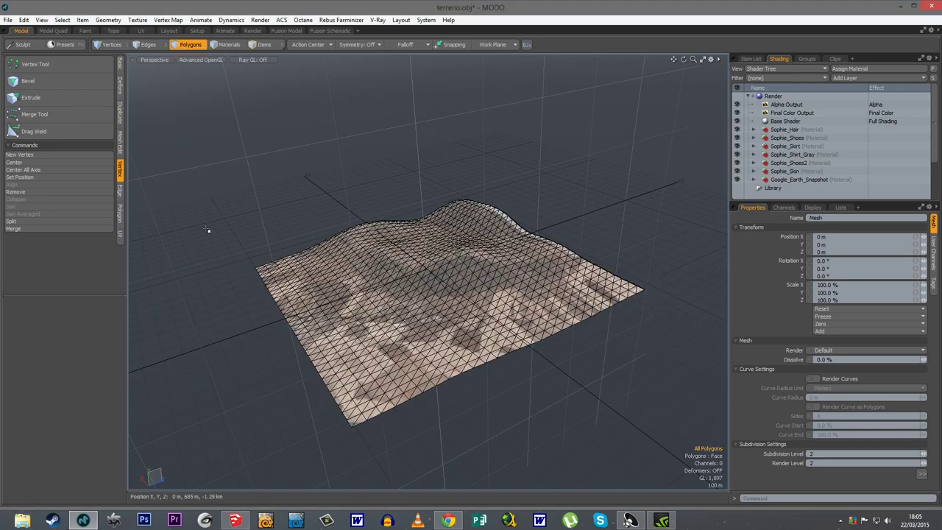
Hide the wireframe overlay on the textured terrain using the viewport pie menu.
alt+drag(331, 280, 395, 358)
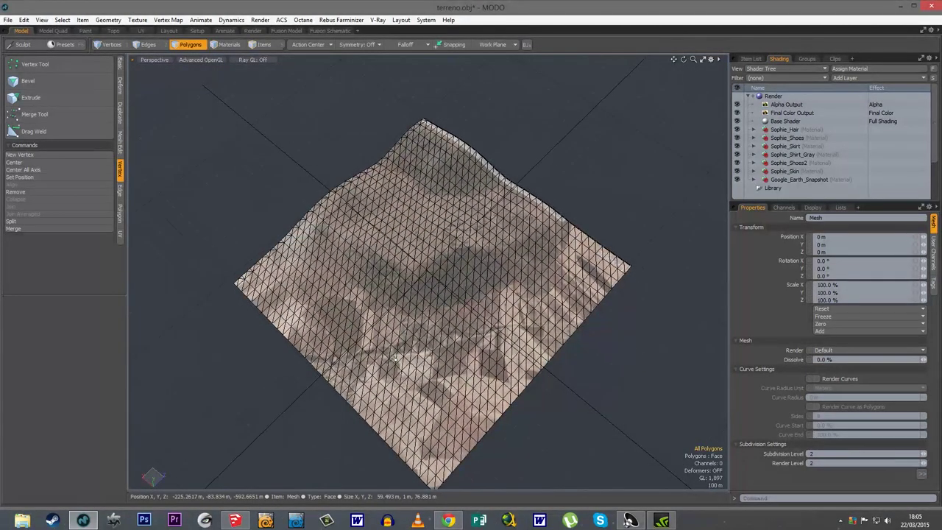
key(ctrl+alt+Tab)
click(452, 361)
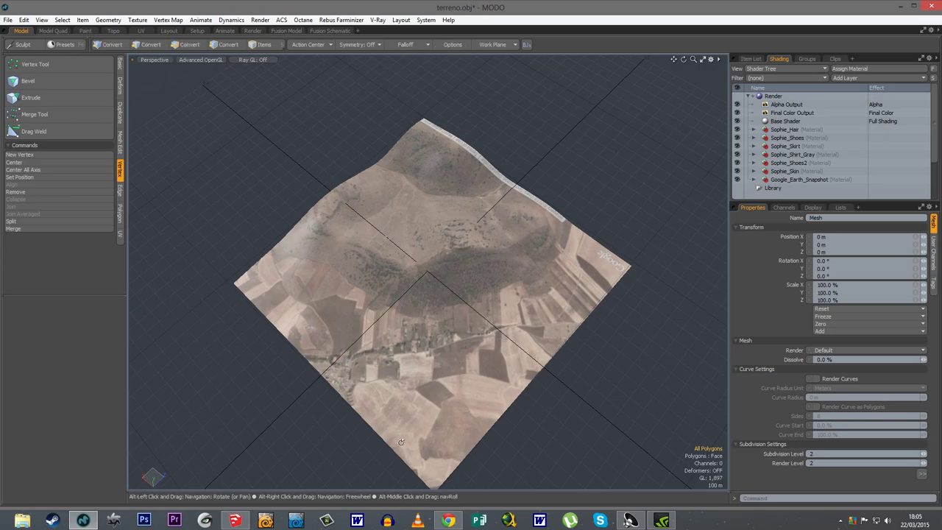
Zoom in and orbit around the hill, then reframe the whole terrain with Home.
alt+drag(396, 441, 373, 305)
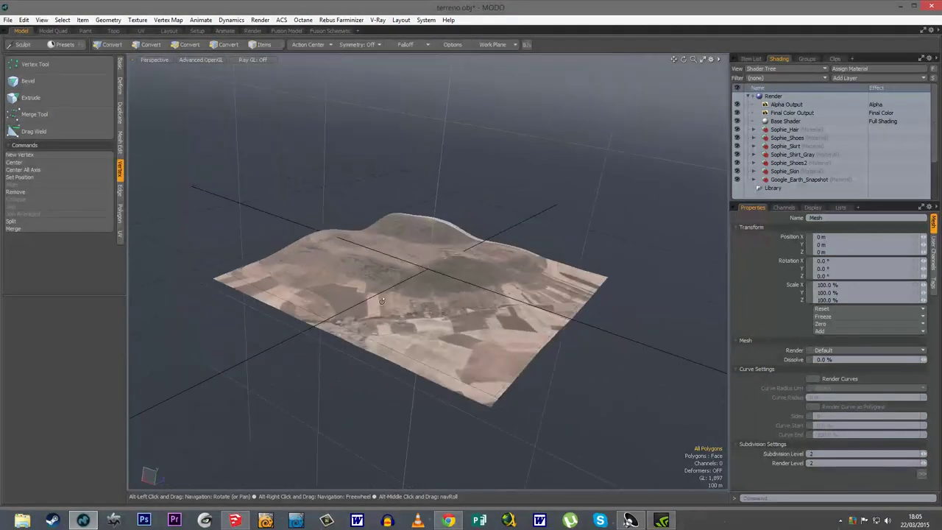
scroll(368, 309, up, 2)
scroll(353, 316, up, 3)
scroll(335, 324, up, 3)
mouse_move(331, 326)
alt+mouse_down()
mouse_move(416, 384)
mouse_move(522, 379)
alt+mouse_up()
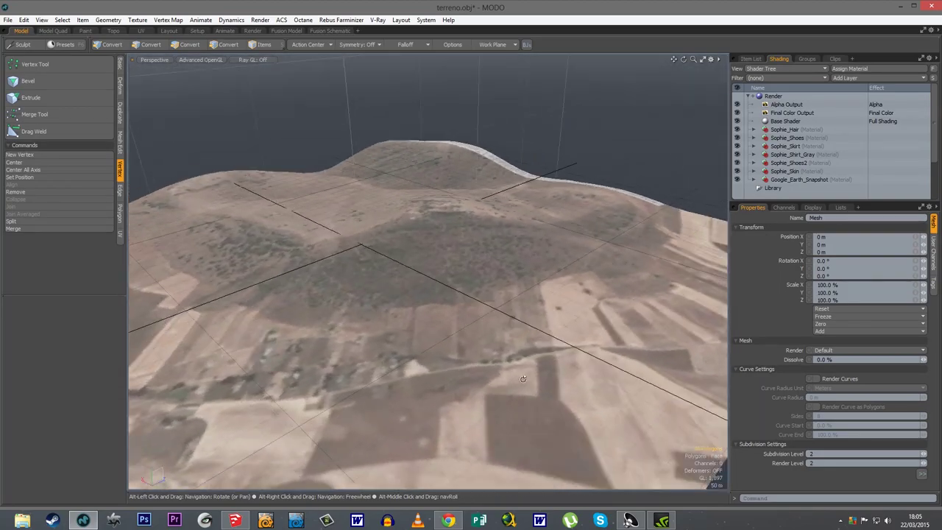
key(Home)
Orbit the textured terrain from low, high and side angles, ending on the watermark side.
mouse_move(431, 376)
alt+mouse_down()
mouse_move(377, 391)
mouse_move(498, 373)
mouse_move(399, 365)
mouse_move(377, 387)
alt+mouse_up()
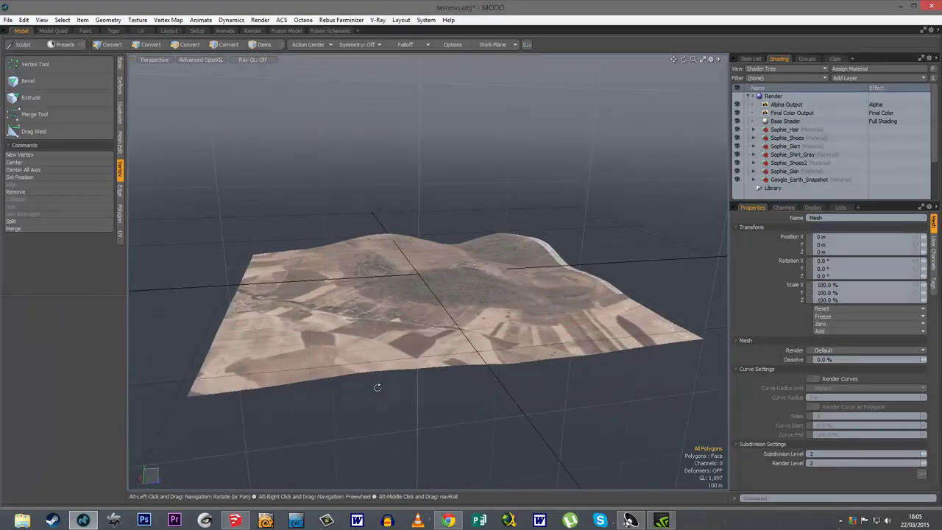
alt+drag(363, 347, 404, 376)
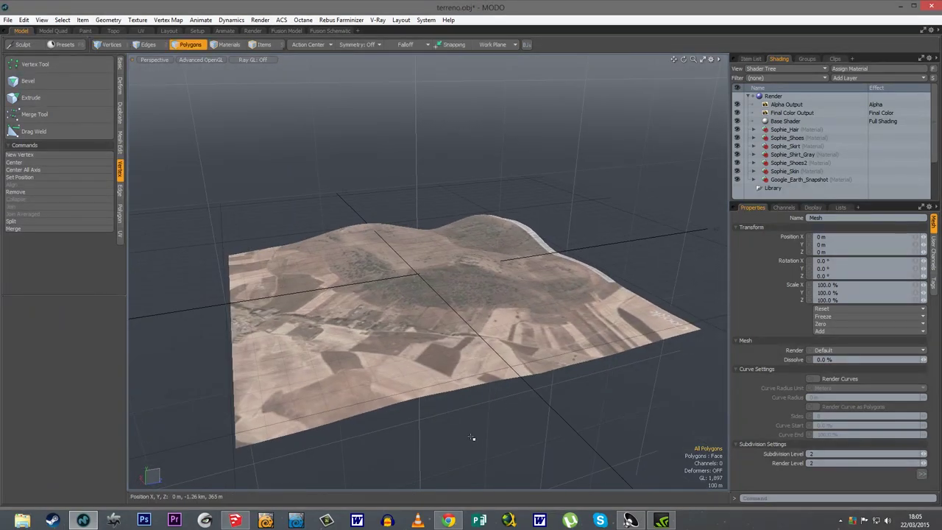
mouse_move(451, 427)
alt+mouse_down()
mouse_move(389, 385)
mouse_move(422, 421)
mouse_move(568, 347)
alt+mouse_up()
alt+drag(456, 412, 466, 427)
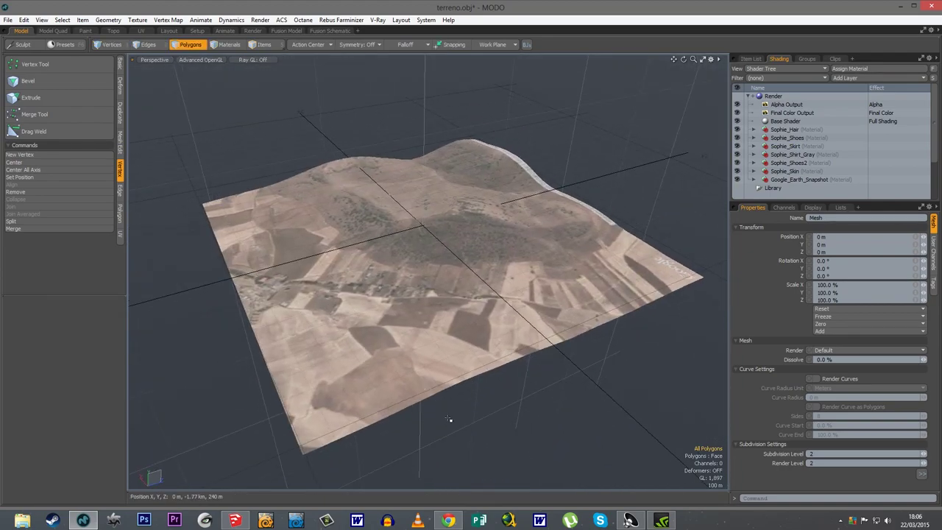
mouse_move(506, 419)
alt+mouse_down()
mouse_move(432, 412)
mouse_move(474, 398)
alt+mouse_up()
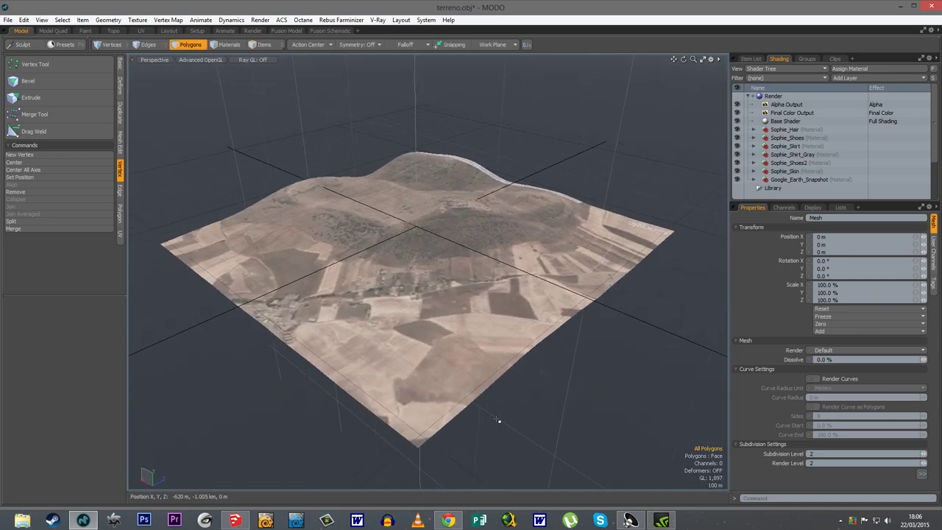
mouse_move(370, 441)
alt+mouse_down()
mouse_move(505, 395)
mouse_move(491, 393)
mouse_move(496, 373)
mouse_move(456, 390)
mouse_move(511, 385)
mouse_move(459, 362)
mouse_move(442, 372)
alt+mouse_up()
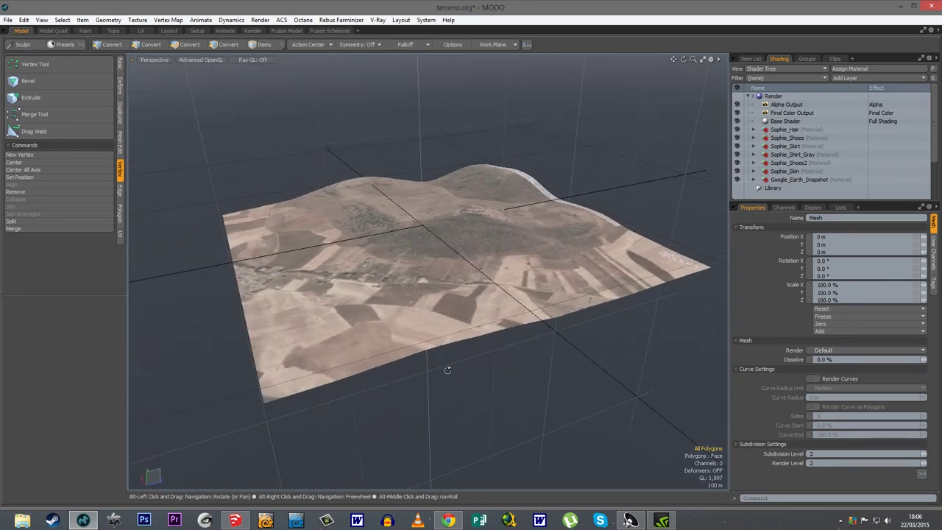
mouse_move(596, 372)
alt+mouse_down()
mouse_move(520, 314)
mouse_move(400, 357)
mouse_move(452, 371)
alt+mouse_up()
mouse_move(374, 393)
alt+mouse_down()
mouse_move(477, 425)
mouse_move(480, 399)
mouse_move(379, 342)
alt+mouse_up()
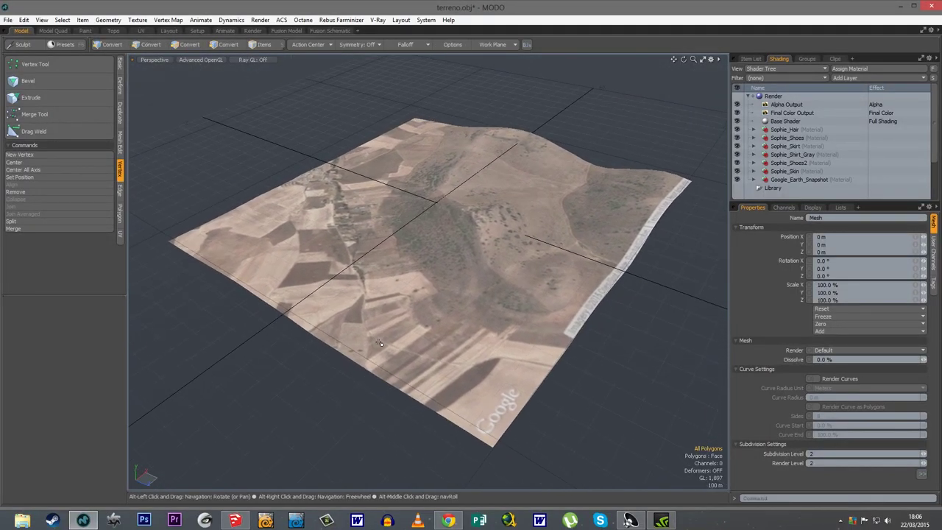